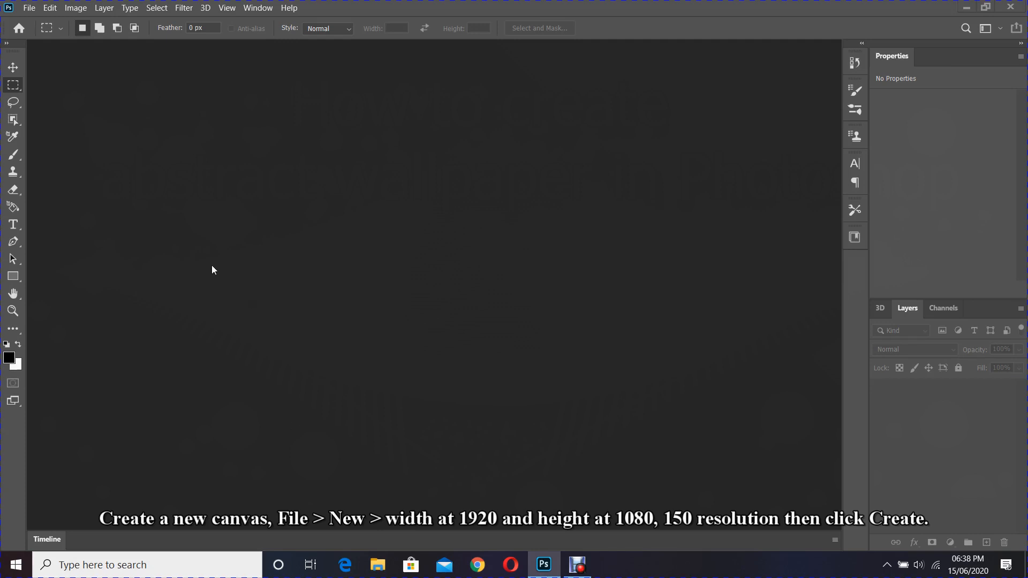
Create a new 1920 × 1080 px document at 150 pixels/inch in RGB Color.
click(29, 8)
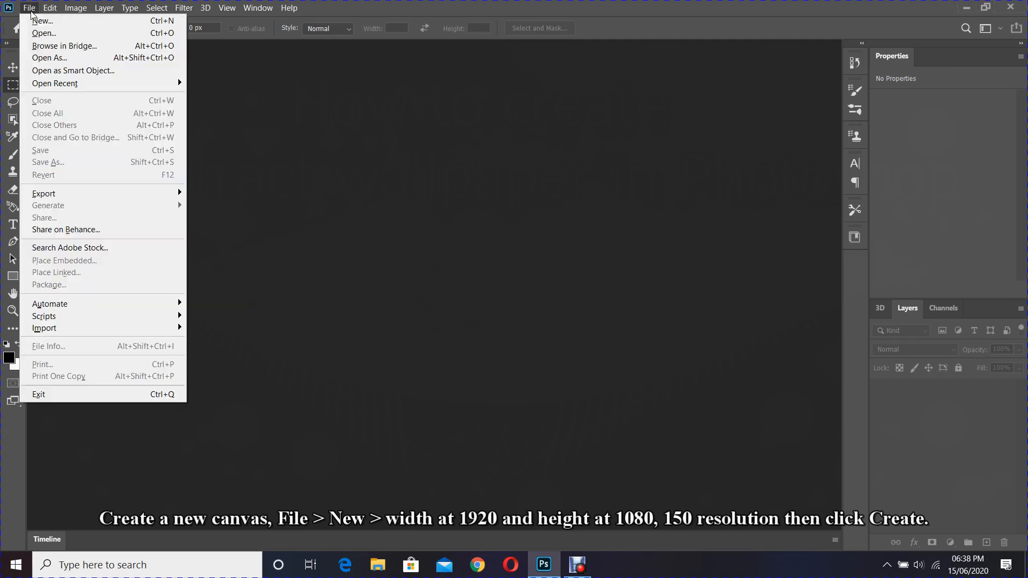
click(37, 21)
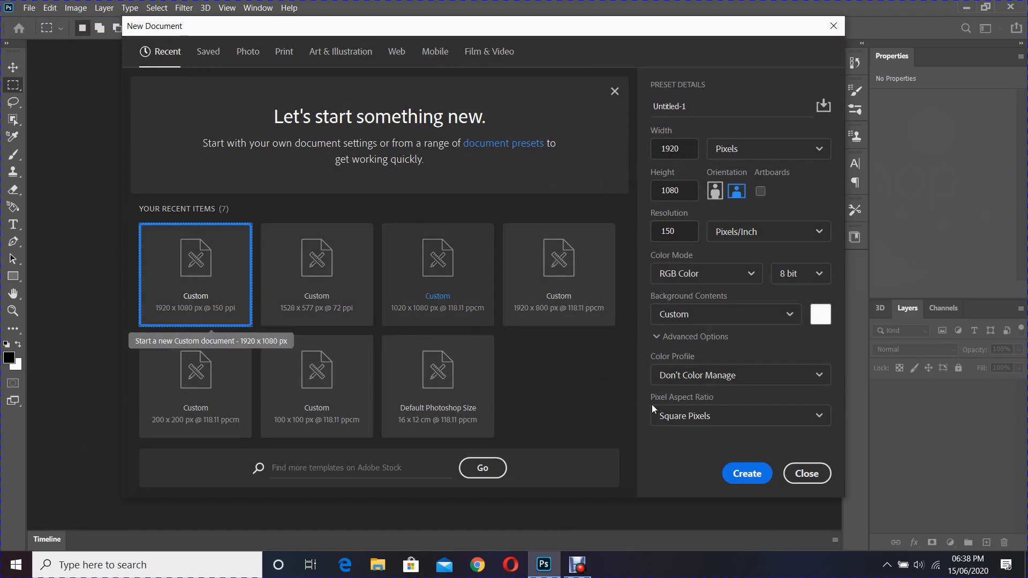
click(740, 475)
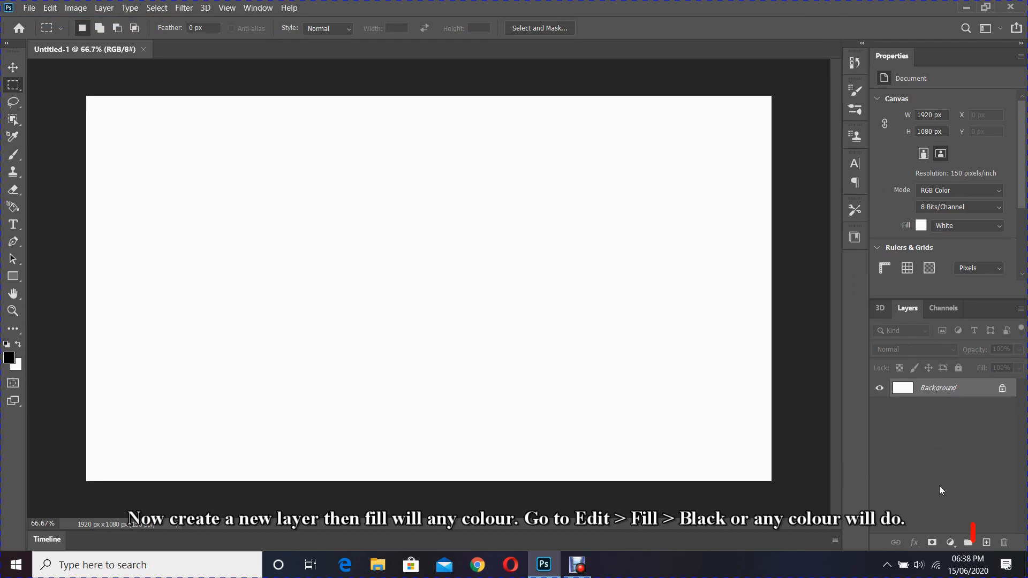
Add a new layer above the background and fill it with black at 100% opacity.
click(988, 543)
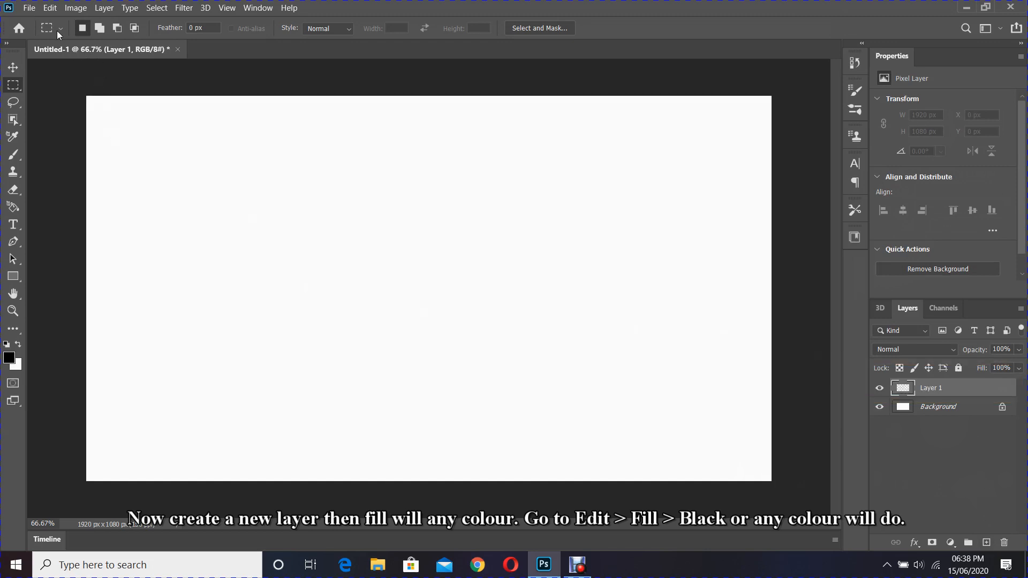
click(50, 8)
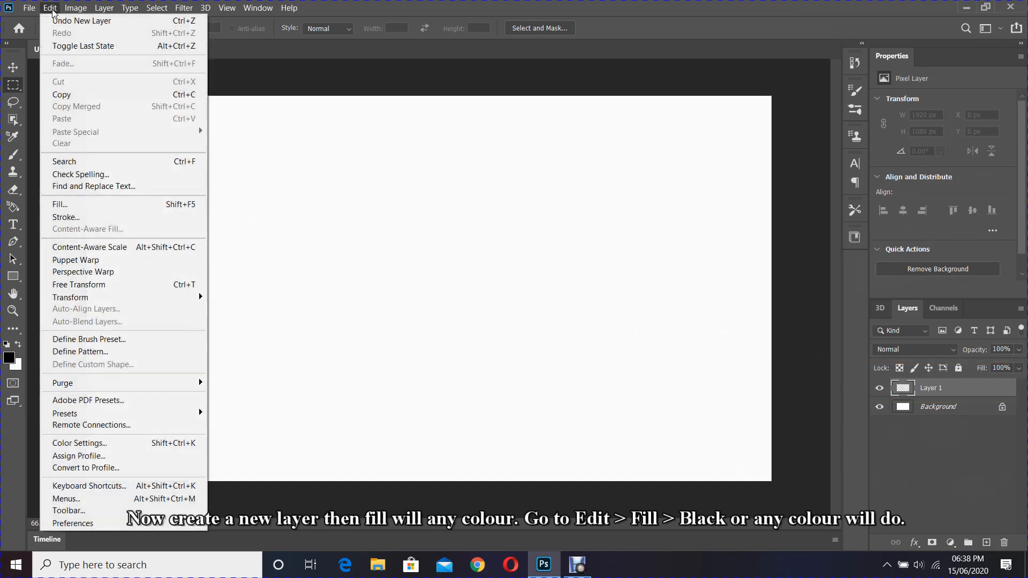
click(73, 204)
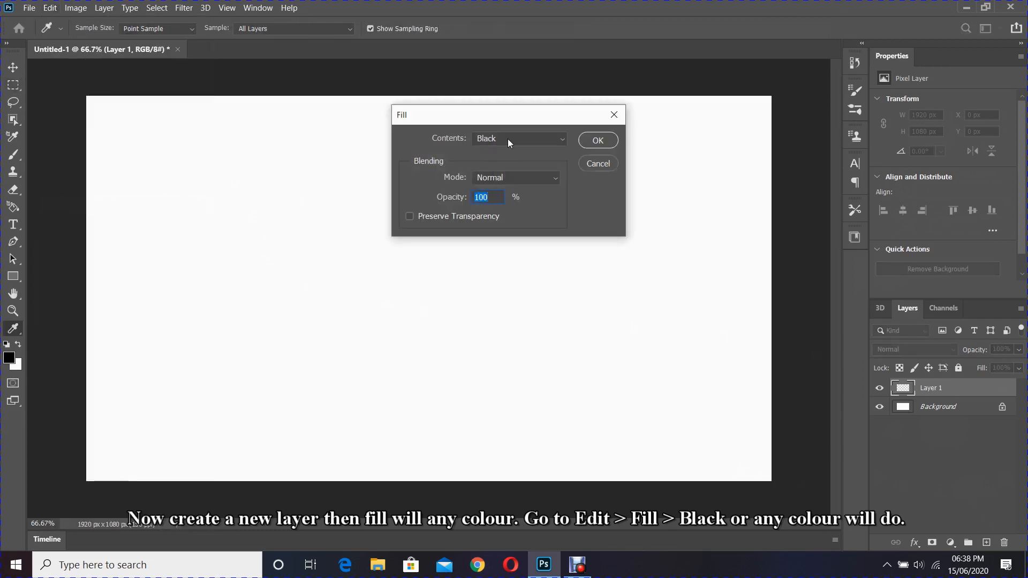
click(595, 140)
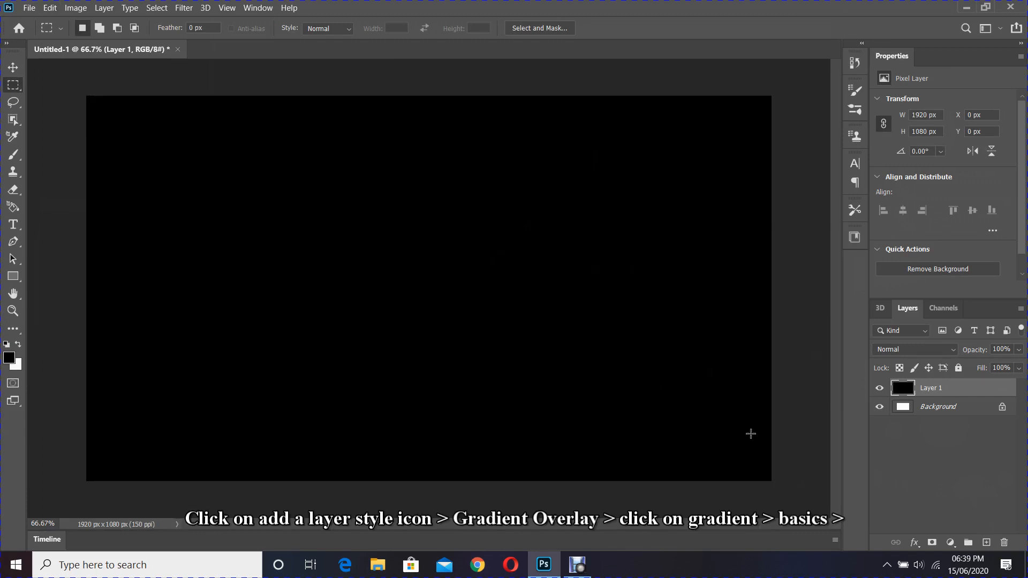
Add a Gradient Overlay to the black layer and choose the Foreground to Background preset from Basics.
click(915, 544)
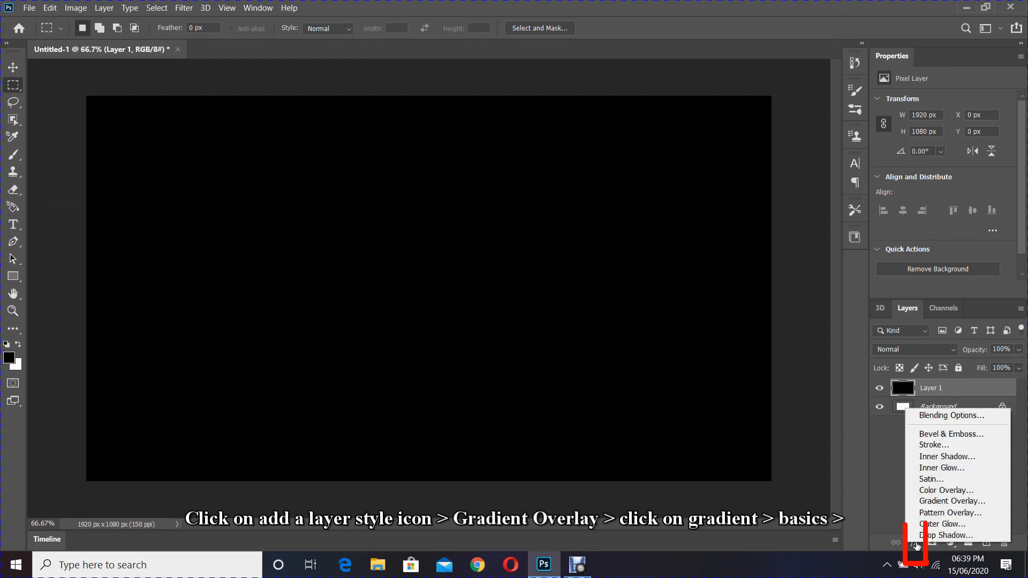
click(945, 502)
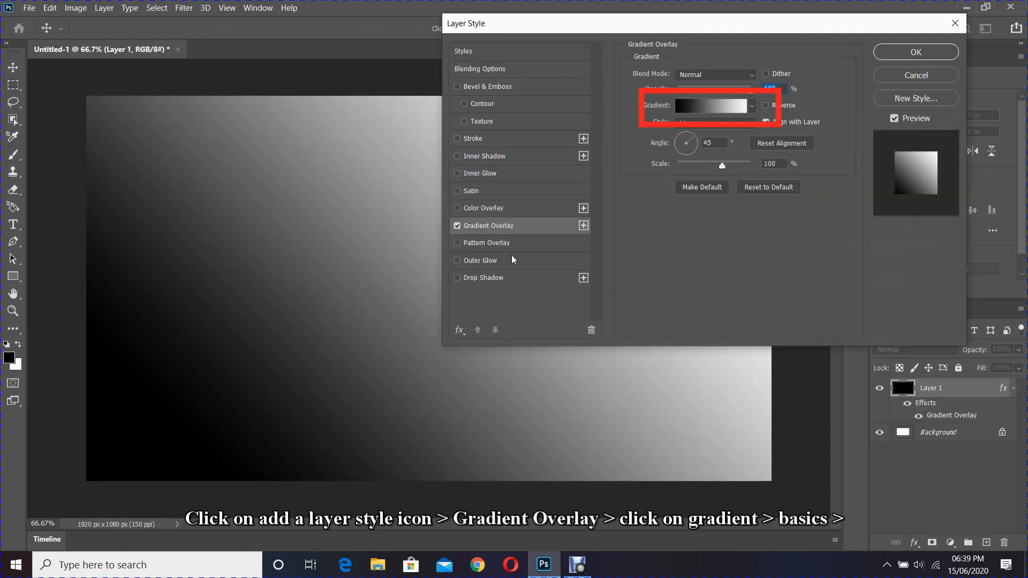
click(706, 106)
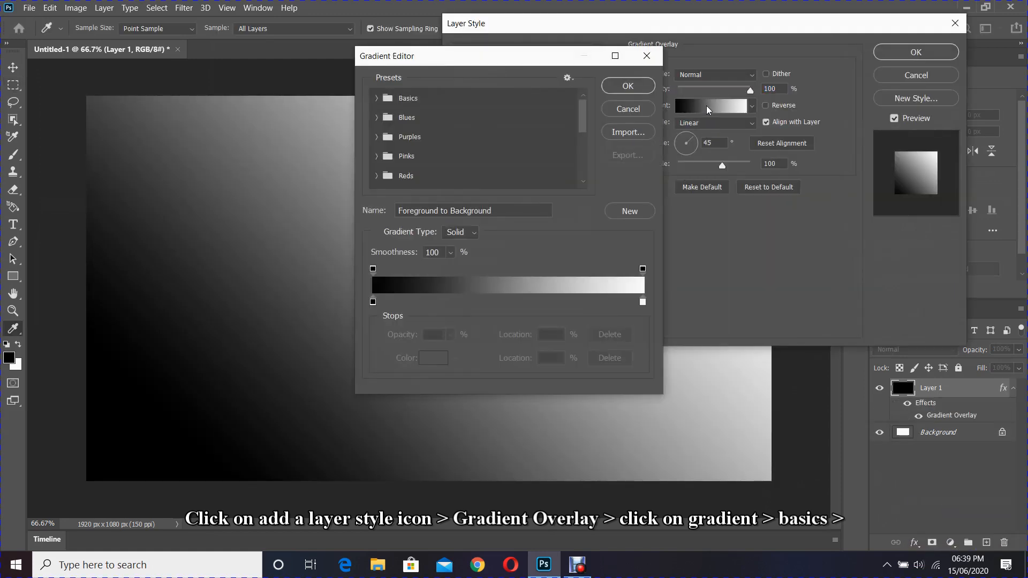
click(380, 98)
click(393, 119)
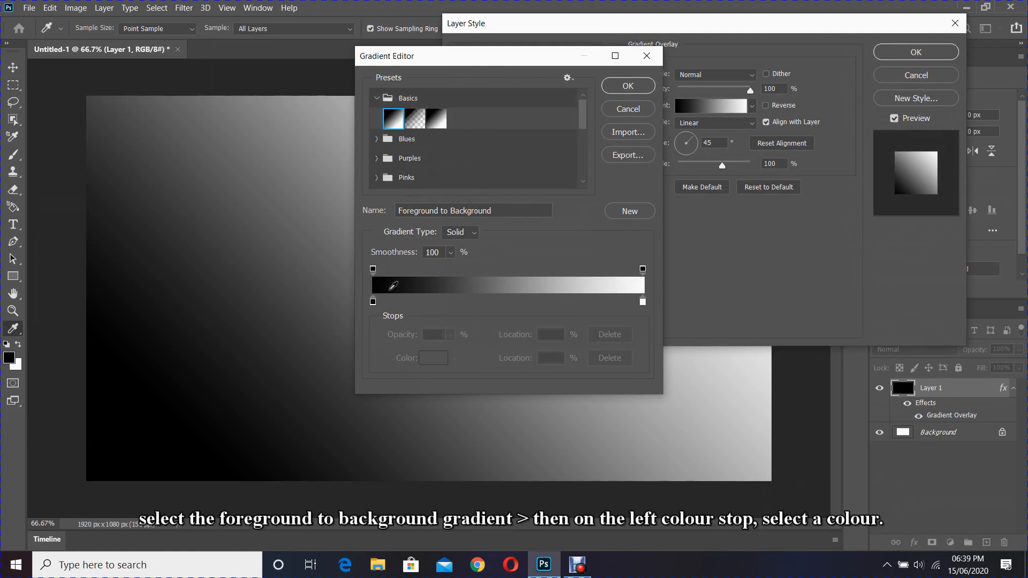
Set the gradient's left colour stop to dark red 310000.
click(373, 302)
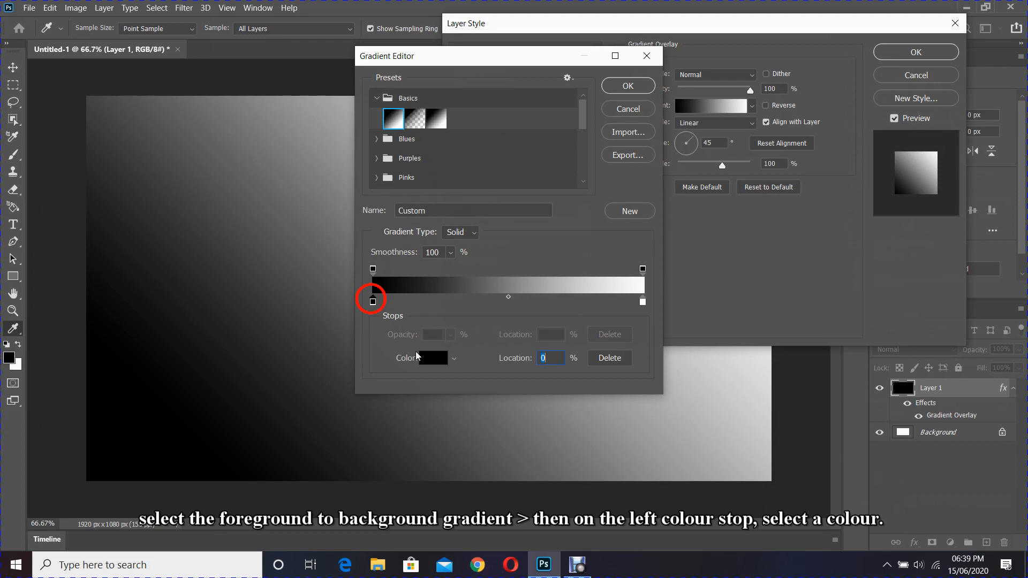
click(436, 358)
drag(465, 236, 515, 251)
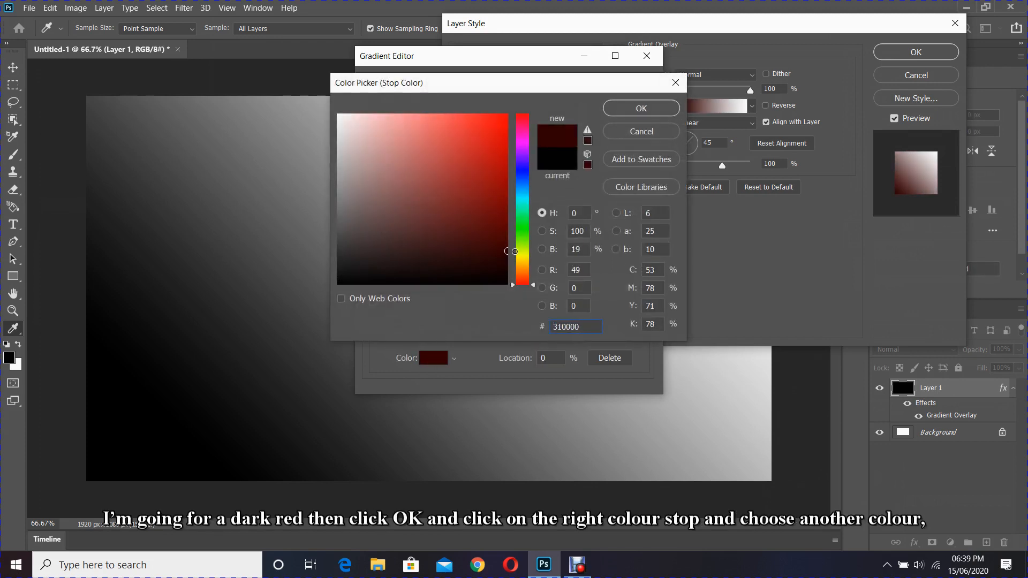
click(641, 108)
Set the gradient's right colour stop to lighter red 9a0000 and apply the gradient overlay to the layer.
click(643, 304)
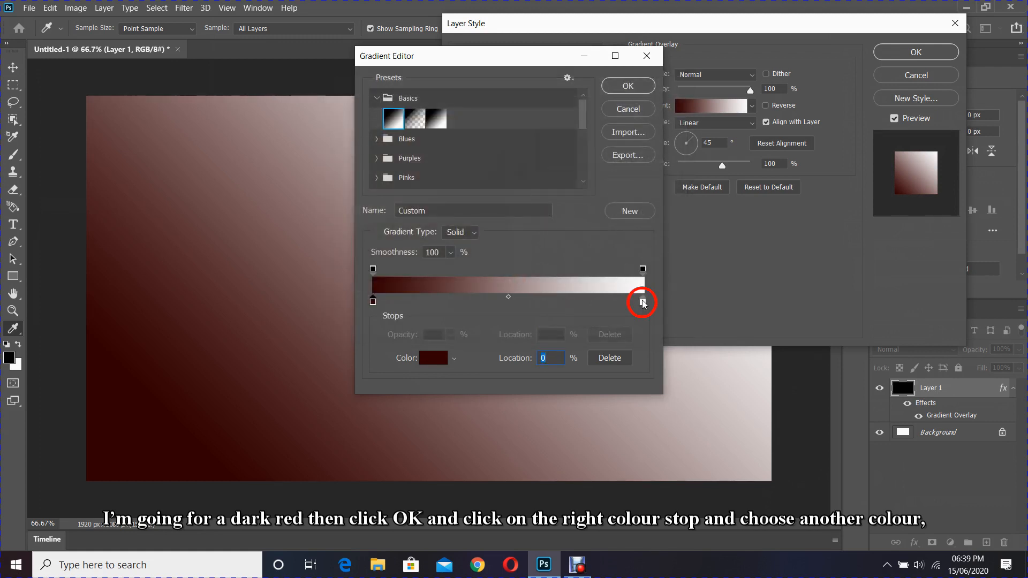
click(432, 358)
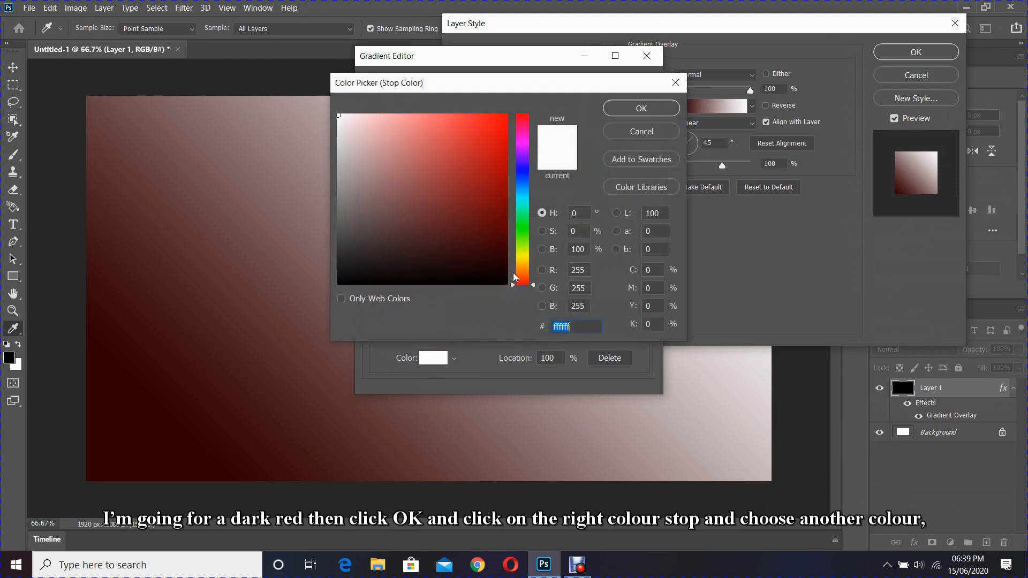
click(509, 191)
click(507, 182)
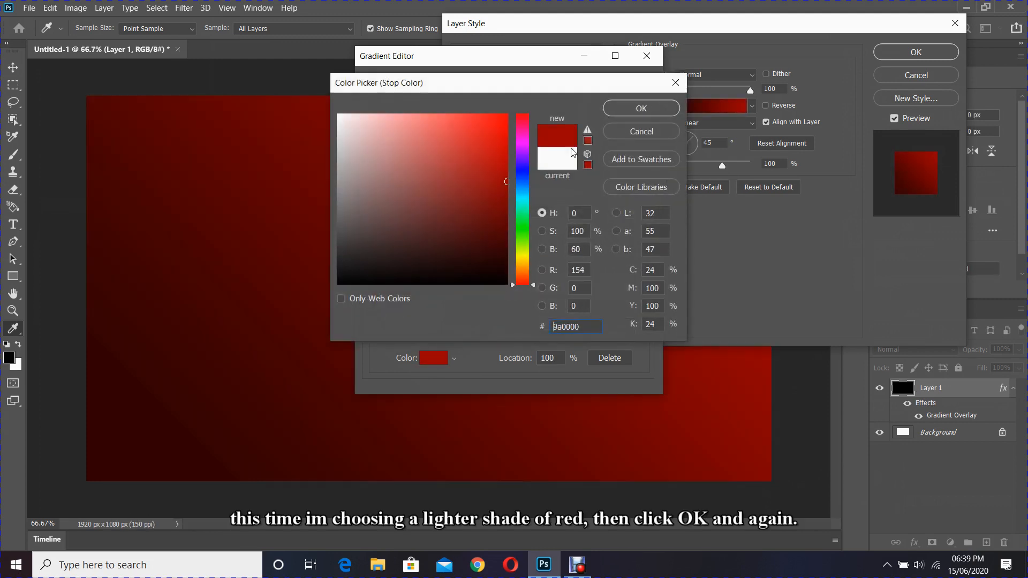
click(627, 110)
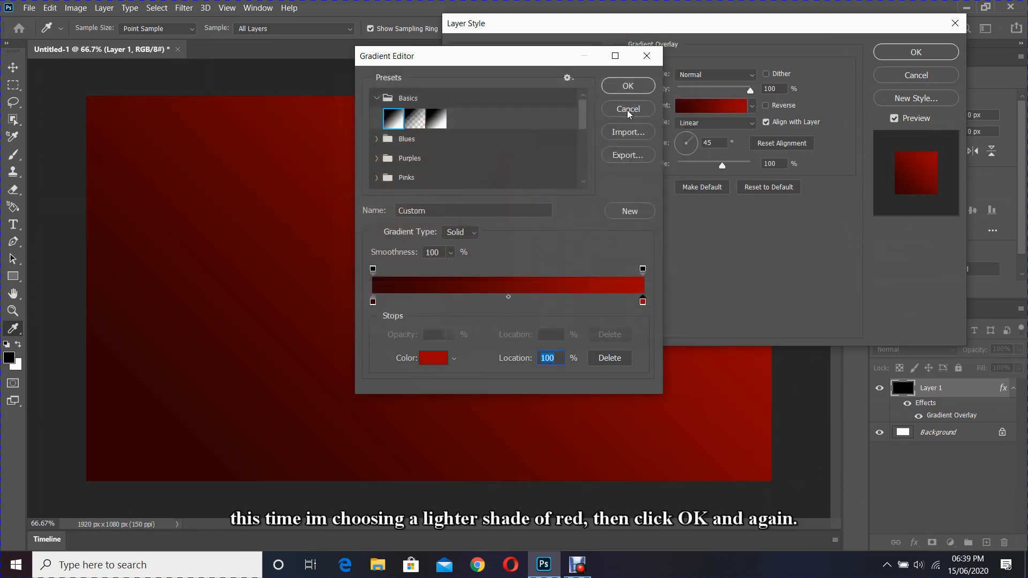
click(629, 86)
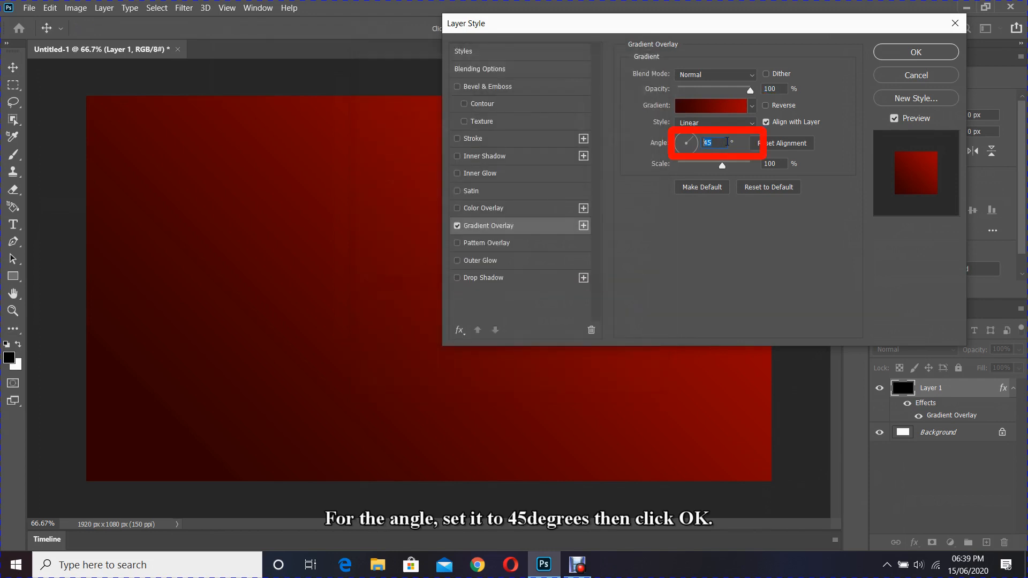
click(907, 54)
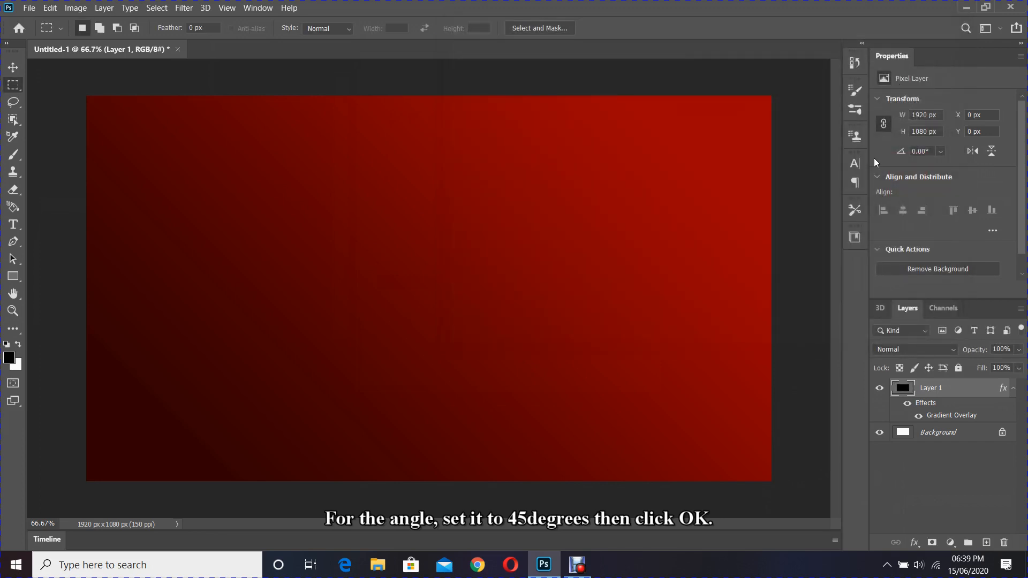
Draw a horizontal black line about 1894 px long and 1 px thick near the canvas's upper edge with the Line tool.
right_click(13, 277)
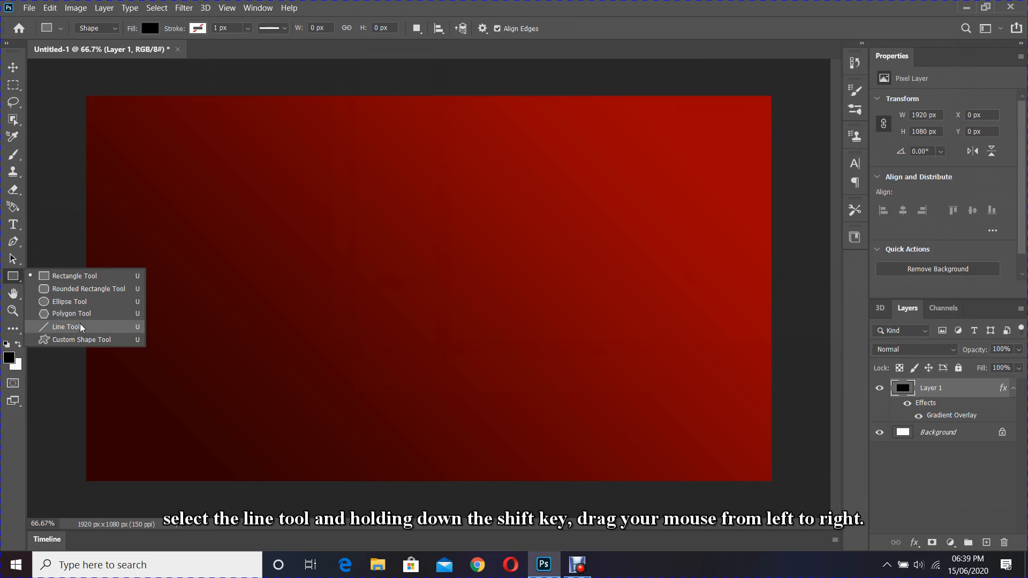
click(64, 327)
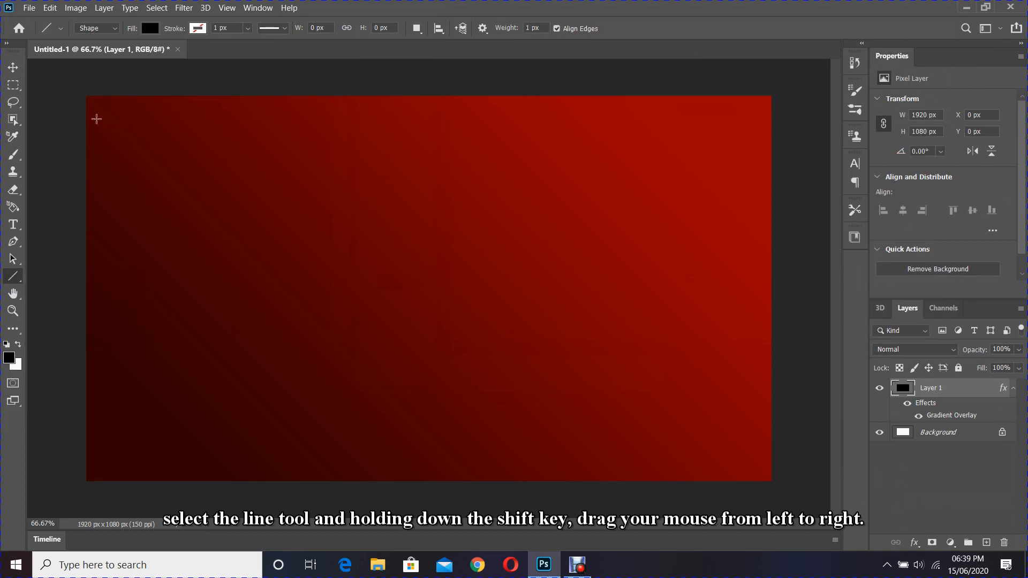
drag(89, 118, 765, 152)
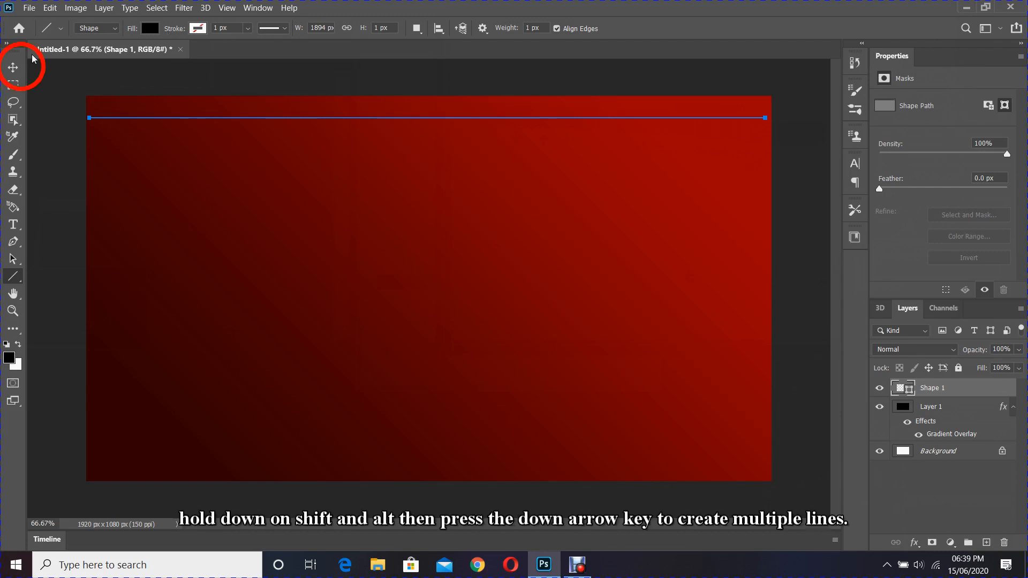
Duplicate the horizontal line downward repeatedly until there are 80 evenly spaced copies below it.
click(13, 67)
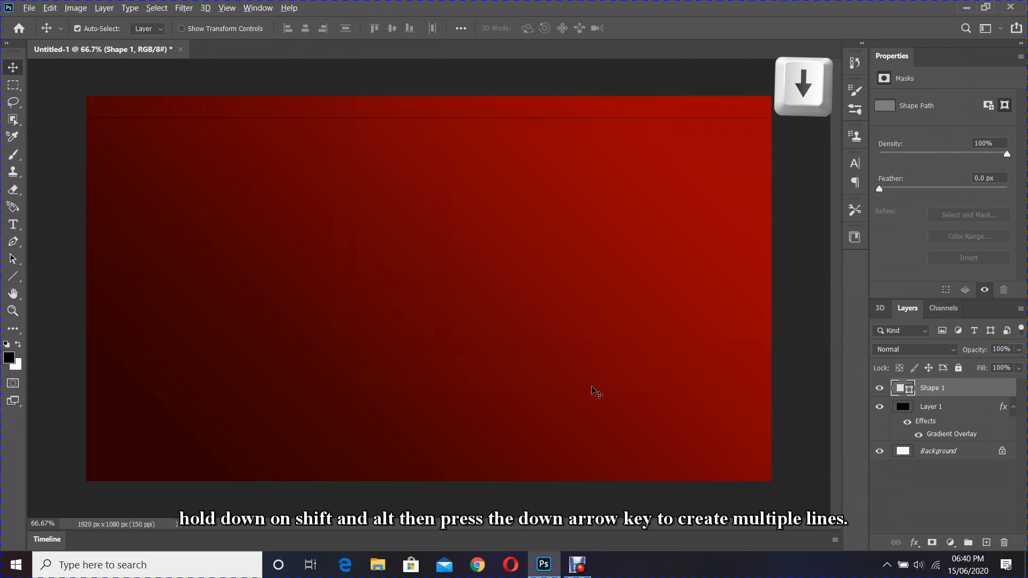
key(shift+alt+Down)
key(shift+alt+Down)
key(shift+alt+Down)
key(shift+alt+Down)
key(shift+alt+Down)
key(shift+alt+Down)
key(shift+alt+Down)
key(shift+alt+Down)
key(shift+alt+Down)
key(shift+alt+Down)
key(shift+alt+Down)
key(shift+alt+Down)
key(shift+alt+Down)
key(shift+alt+Down)
key(shift+alt+Down)
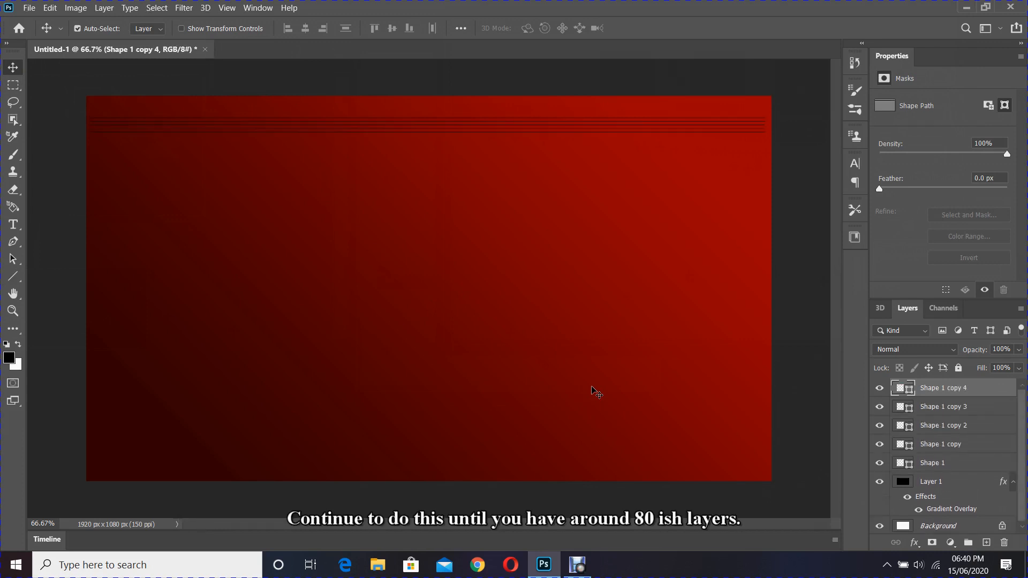
key(shift+alt+Down)
key(shift+alt+Down)
key(shift+alt+Down)
key(shift+alt+Down)
key(shift+alt+Down)
key(shift+alt+Down)
key(shift+alt+Down)
key(shift+alt+Down)
key(shift+alt+Down)
key(shift+alt+Down)
key(shift+alt+Down)
key(shift+alt+Down)
key(shift+alt+Down)
key(shift+alt+Down)
key(shift+alt+Down)
key(shift+alt+Down)
key(shift+alt+Down)
key(shift+alt+Down)
key(shift+alt+Down)
key(shift+alt+Down)
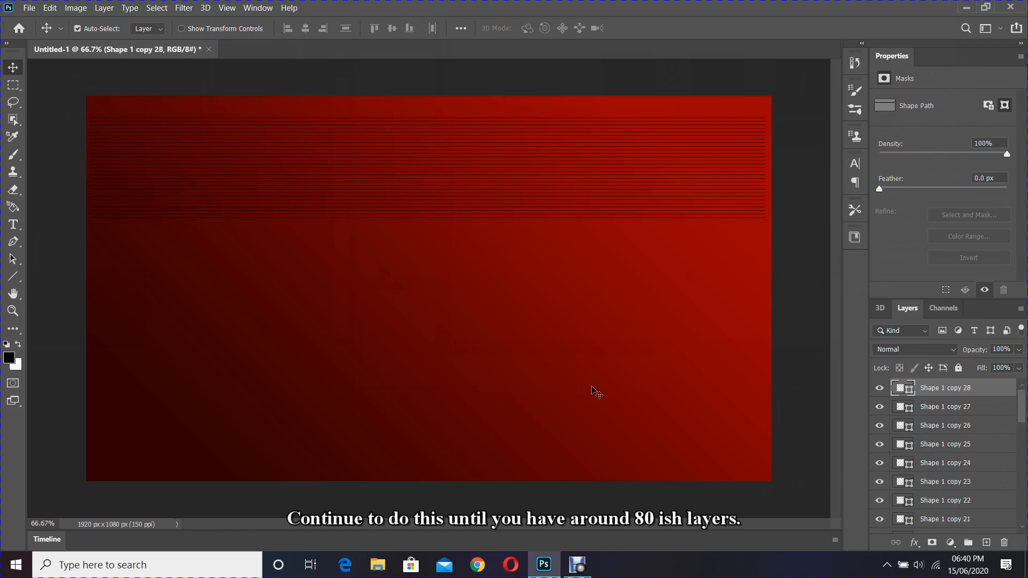
key(shift+alt+Down)
key(shift+alt+Down)
key(shift+alt+Down)
key(shift+alt+Down)
key(shift+alt+Down)
key(shift+alt+Down)
key(shift+alt+Down)
key(shift+alt+Down)
key(shift+alt+Down)
key(shift+alt+Down)
key(shift+alt+Down)
key(shift+alt+Down)
key(shift+alt+Down)
key(shift+alt+Down)
key(shift+alt+Down)
key(shift+alt+Down)
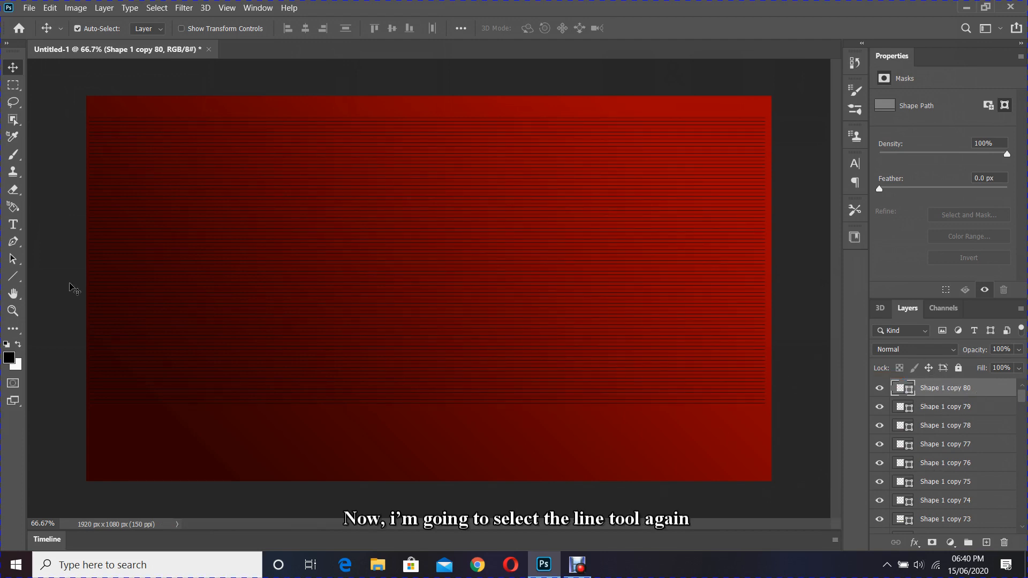
Draw two vertical lines about 858 px tall across the stack of horizontal lines, one near each end.
click(16, 278)
key(shift)
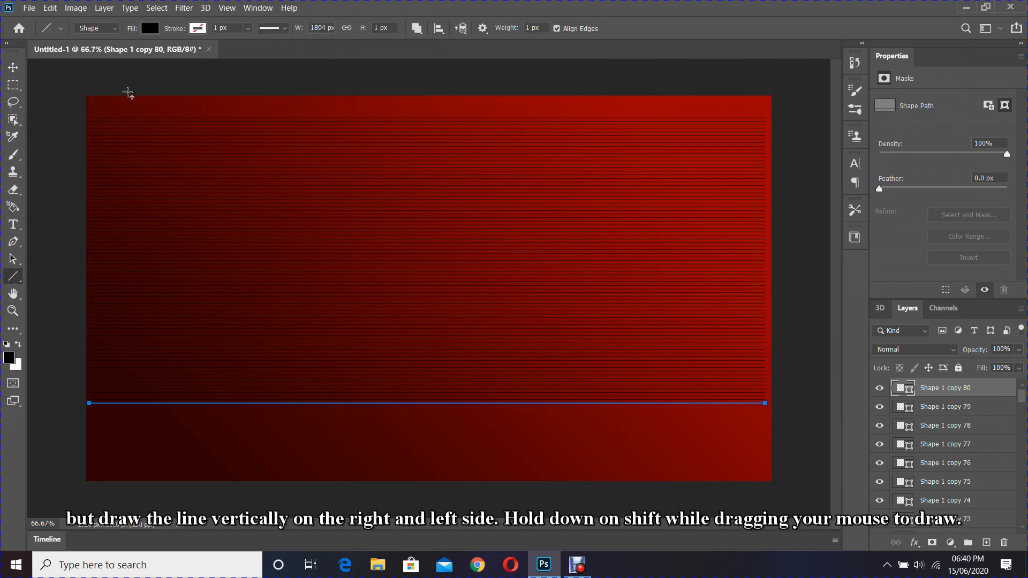
mouse_move(108, 109)
mouse_down()
mouse_move(142, 328)
mouse_move(138, 414)
mouse_up()
key(shift)
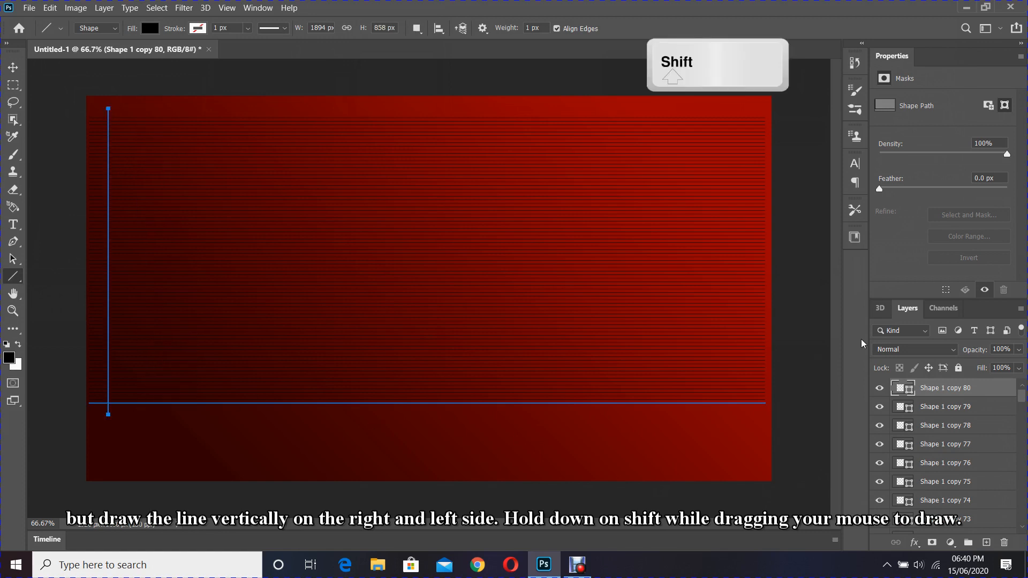
drag(753, 109, 763, 414)
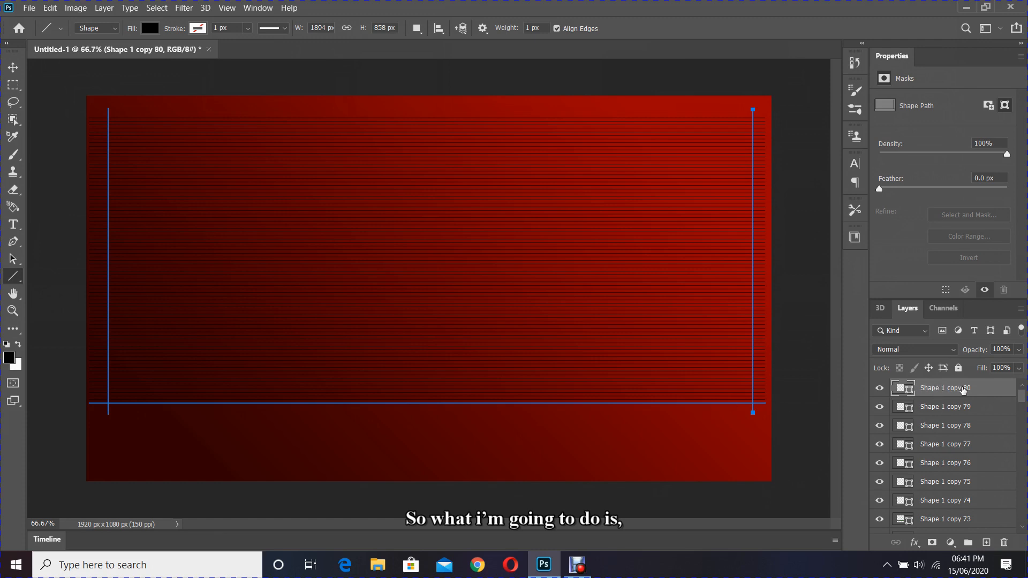
Select all line layers from Shape 1 copy 80 down to Shape 1 and merge them into one layer.
drag(1022, 399, 1023, 514)
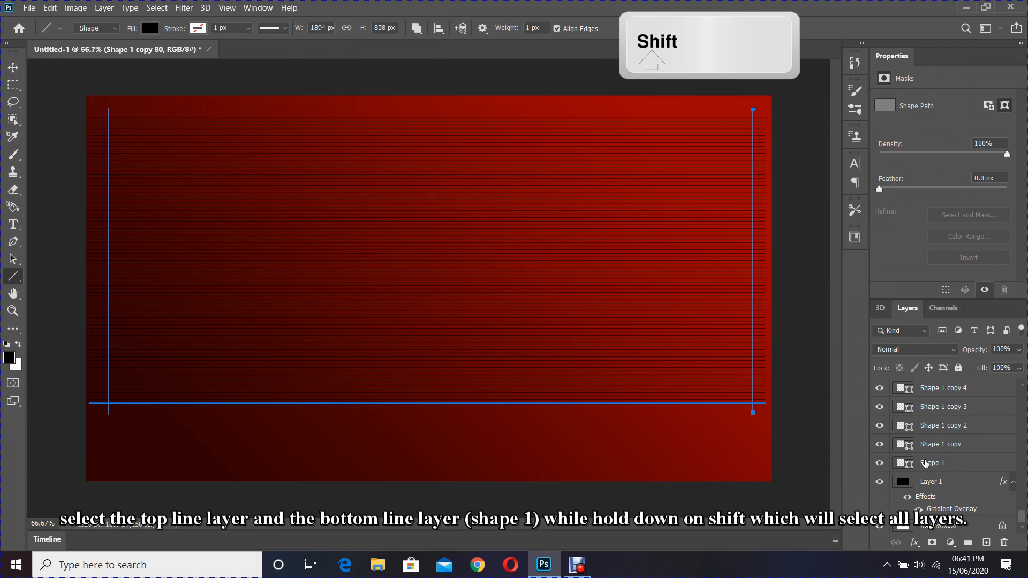
shift+click(924, 463)
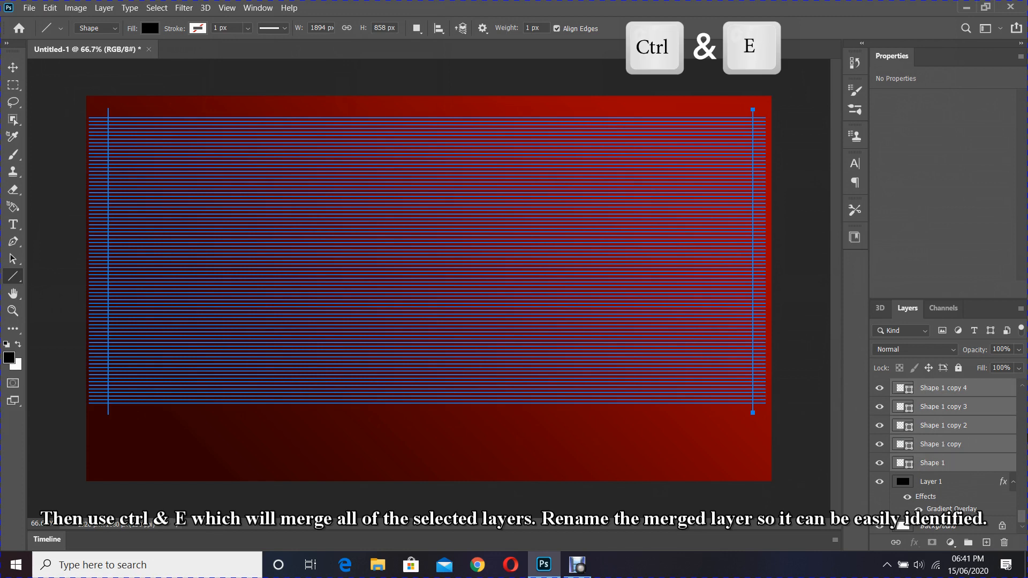
key(ctrl+e)
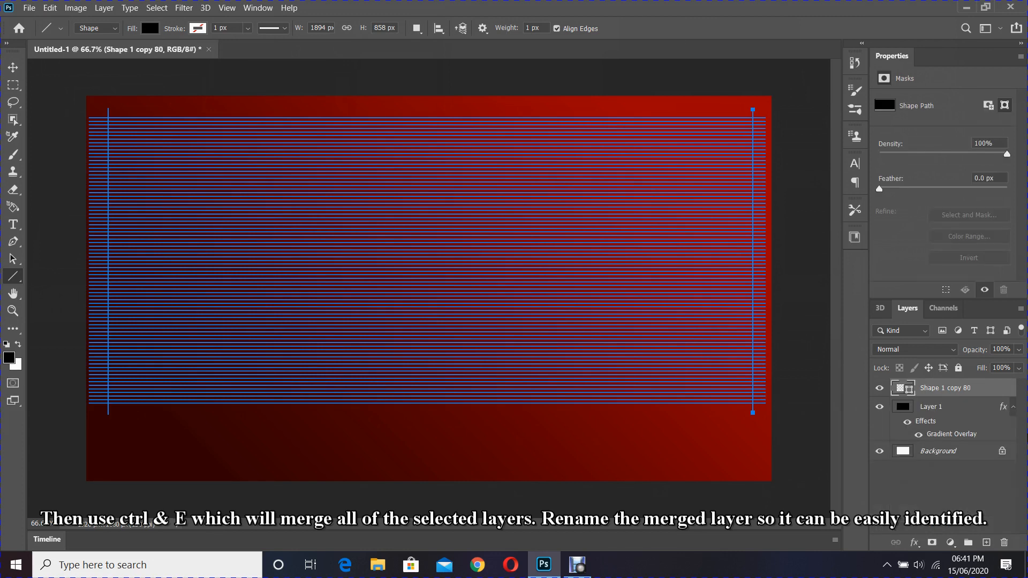
Rename the merged line layer as Shape.
double_click(962, 387)
click(972, 387)
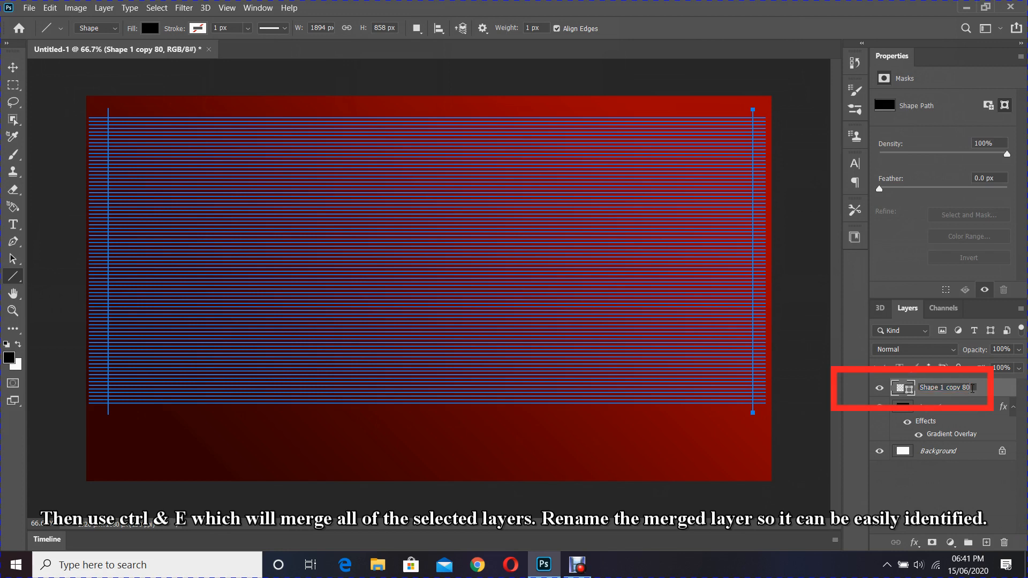
key(BackSpace)
key(BackSpace)
key(BackSpace)
key(BackSpace)
key(BackSpace)
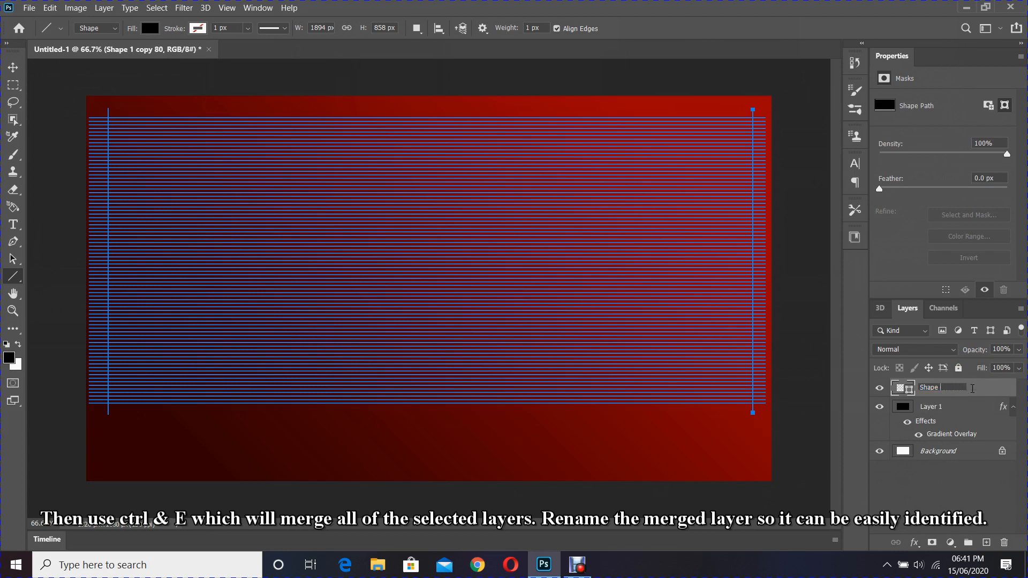
key(Return)
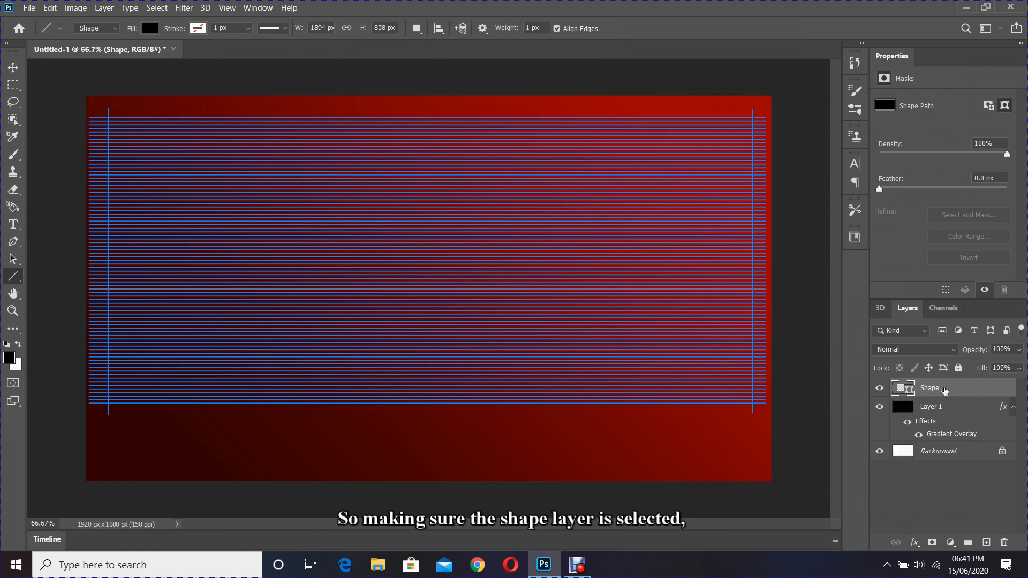
Warp the Shape path, pulling its top-right corner down below the centre of the lines and its bottom-right corner up and inward.
key(ctrl+t)
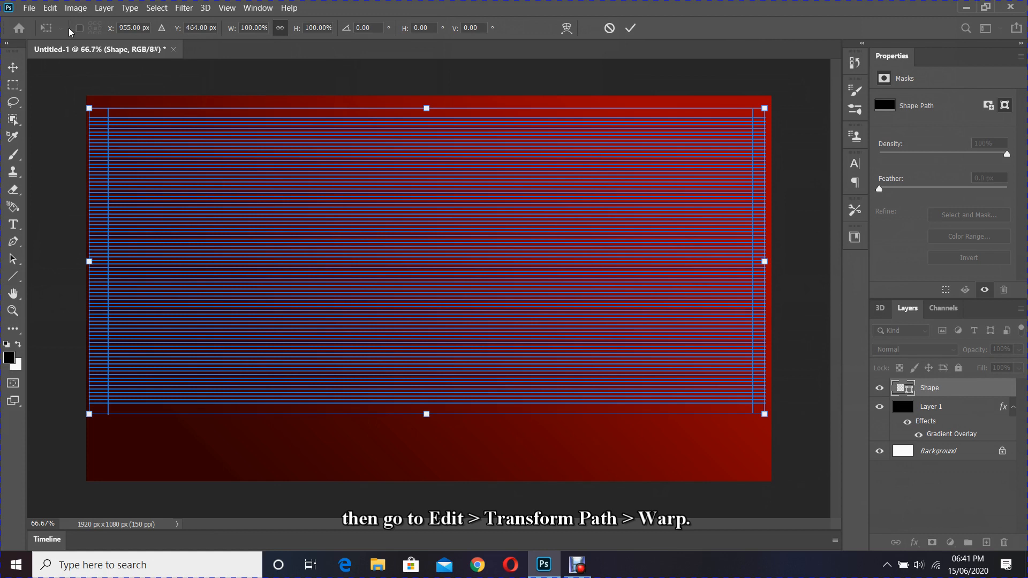
click(49, 7)
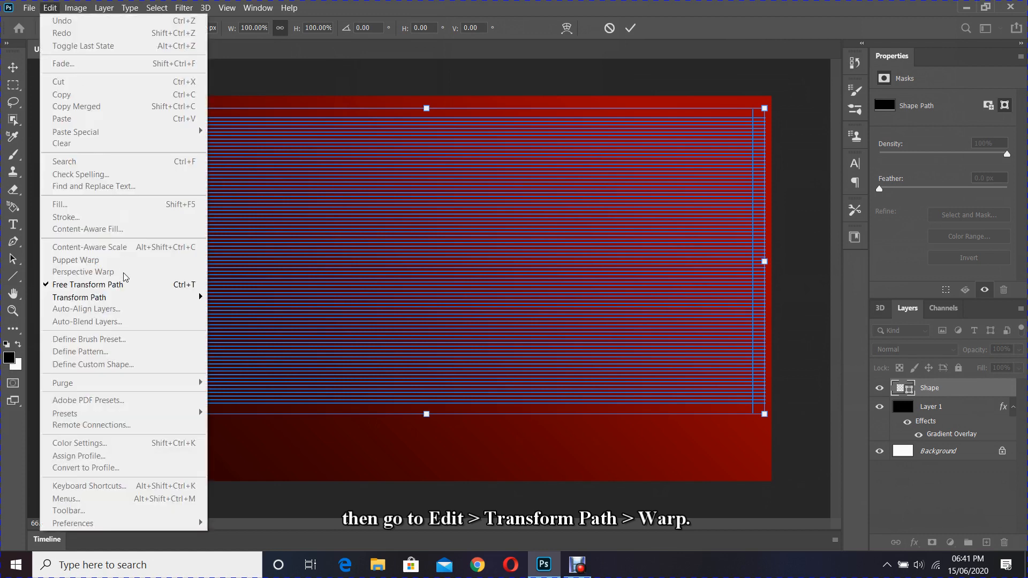
mouse_move(137, 299)
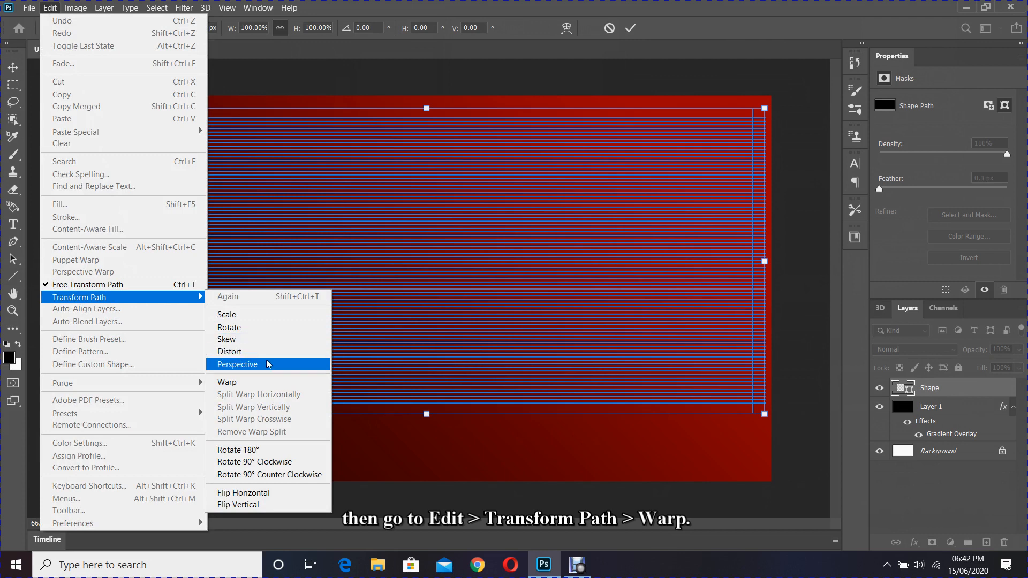
click(258, 383)
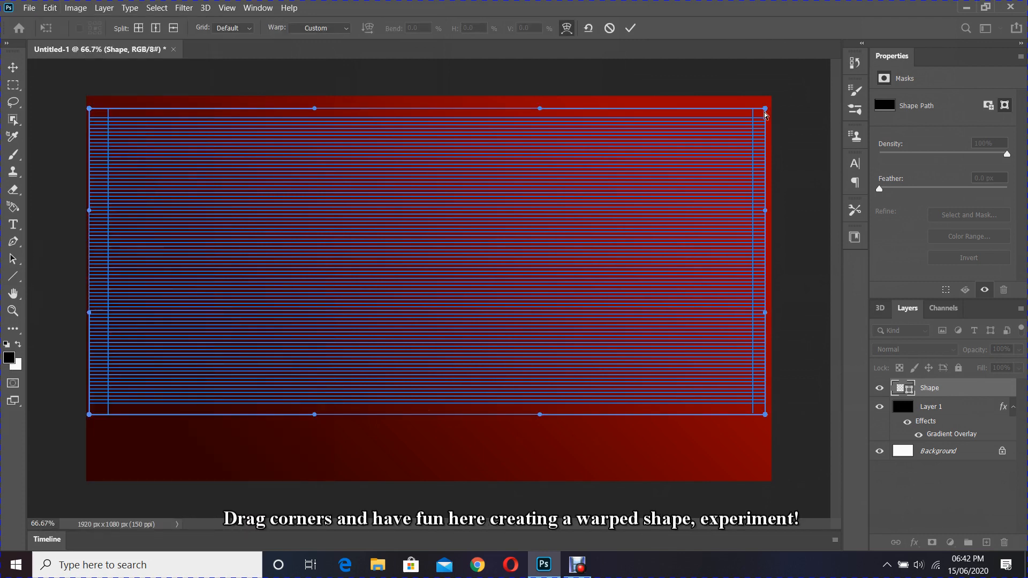
drag(766, 109, 419, 431)
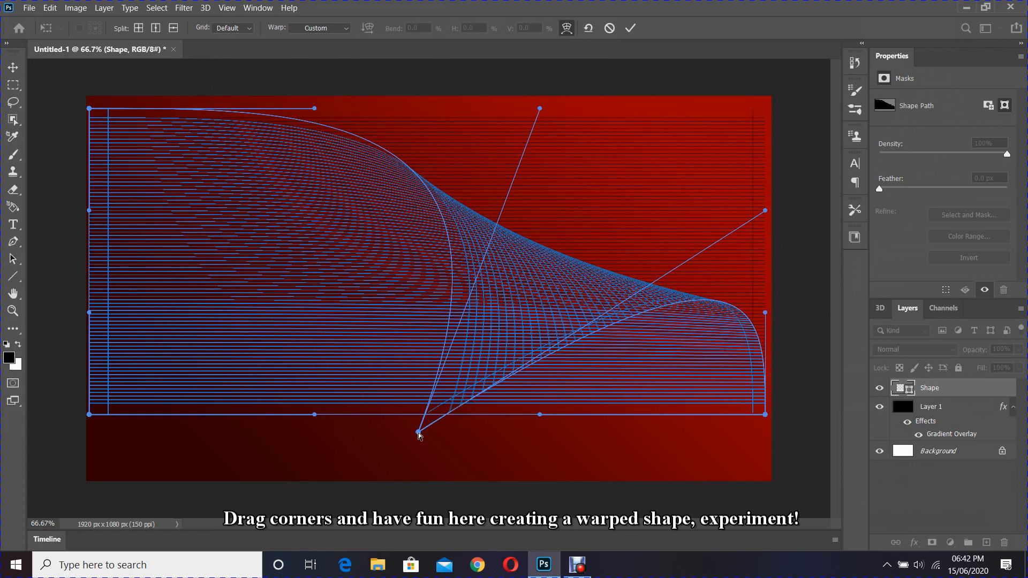
drag(765, 415, 682, 238)
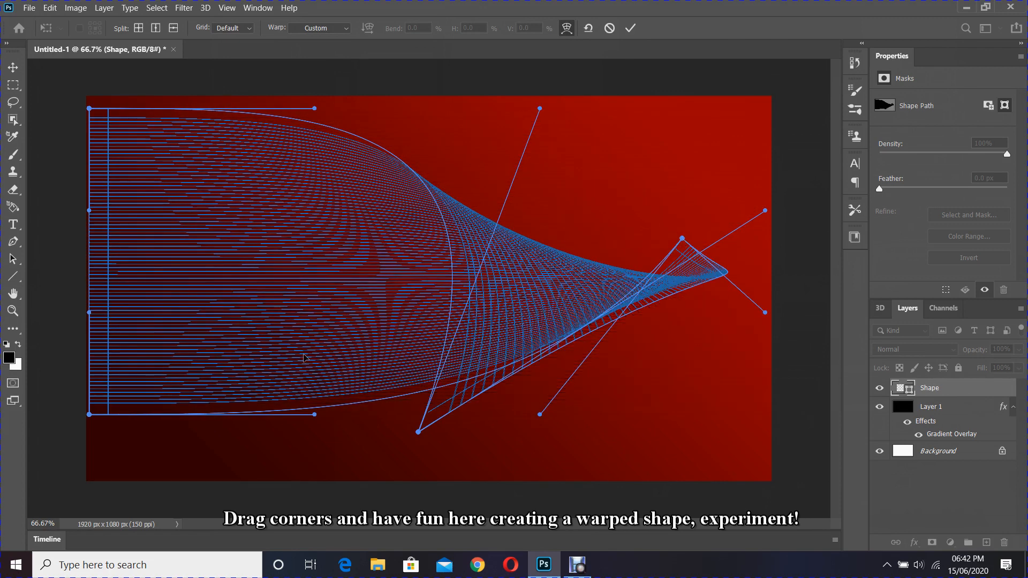
Pull the warp's two left corners inward to mirror the right side and apply it, converting the live shape to a regular path.
drag(90, 109, 136, 151)
drag(217, 240, 383, 431)
drag(89, 414, 161, 255)
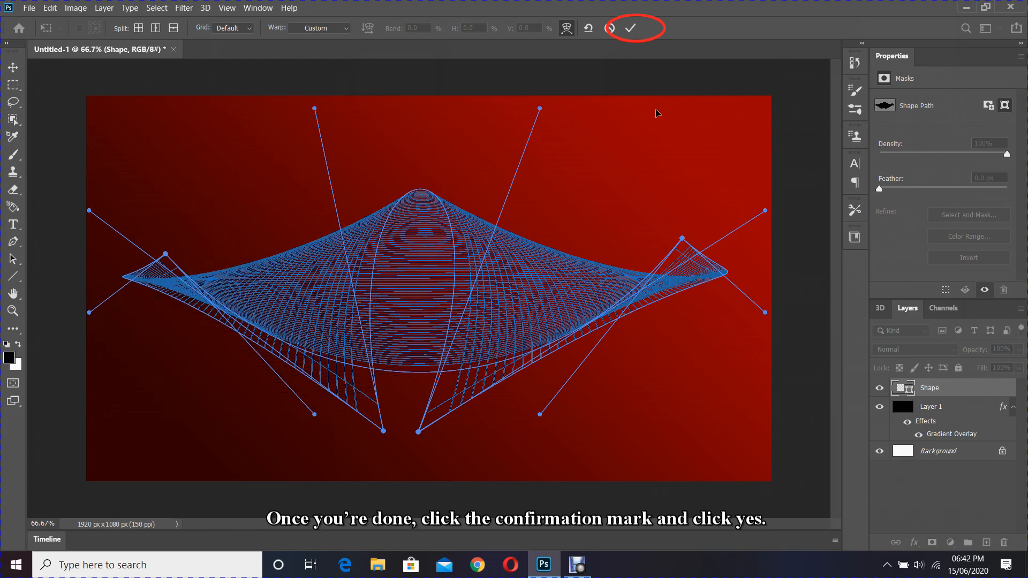
click(630, 28)
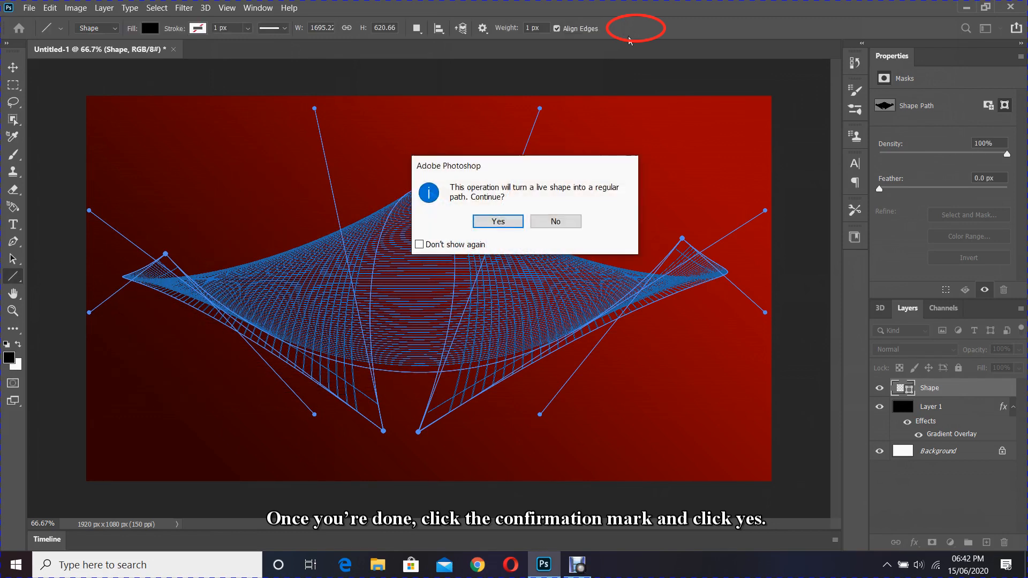
click(498, 222)
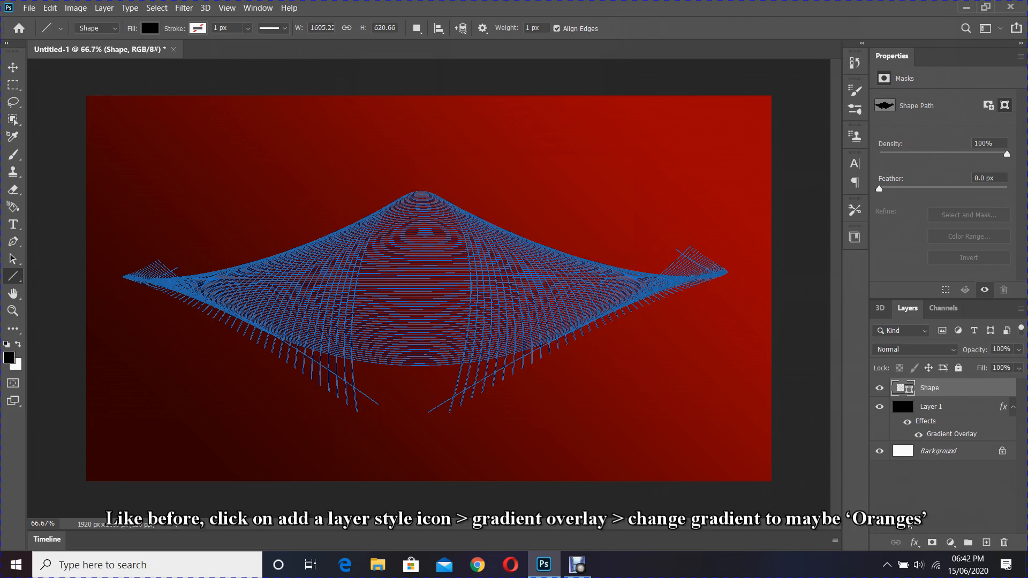
Add a Gradient Overlay to the Shape layer using the Orange_05 preset at a 90° angle.
click(914, 543)
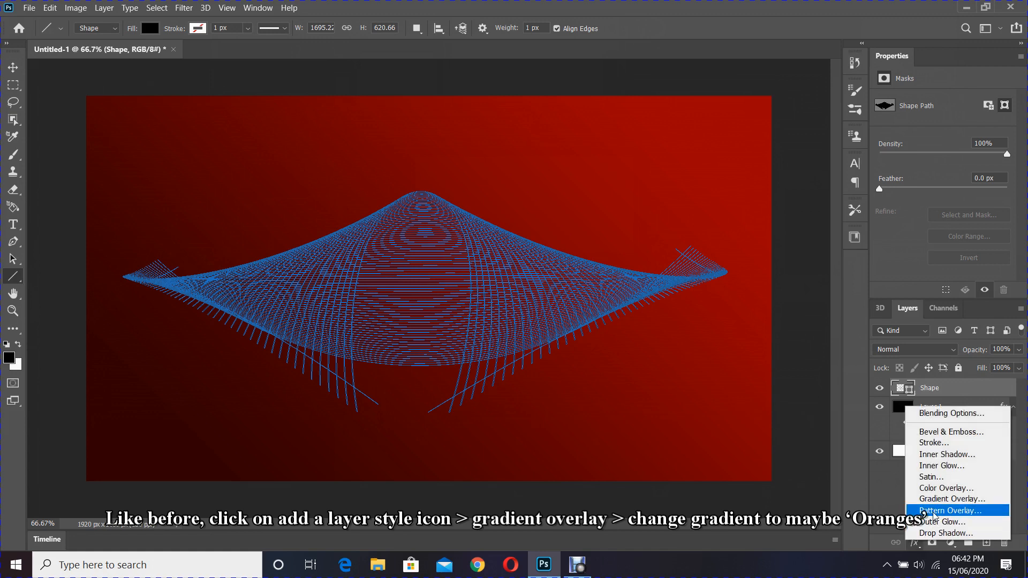
click(942, 499)
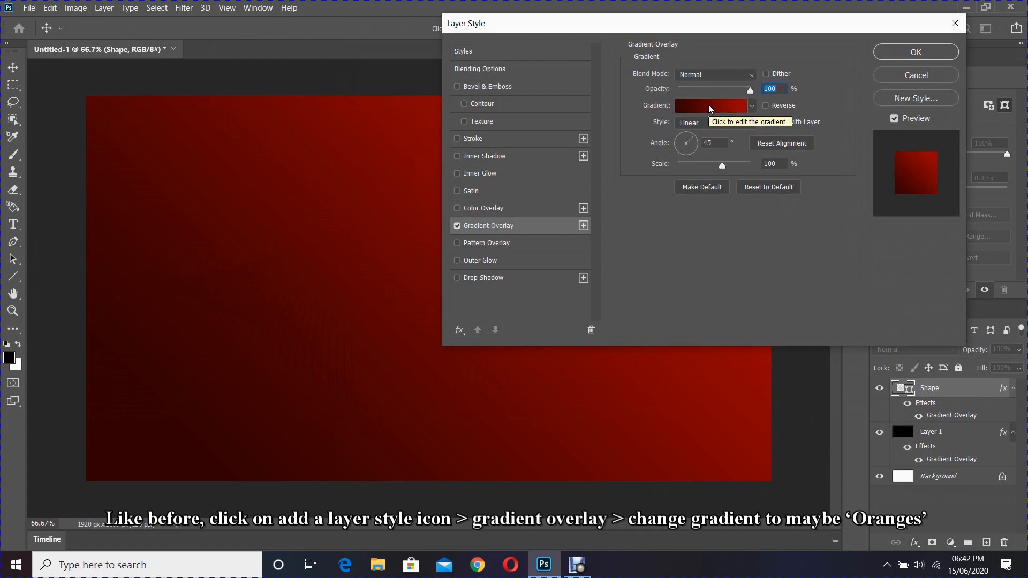
click(709, 109)
scroll(423, 114, down, 3)
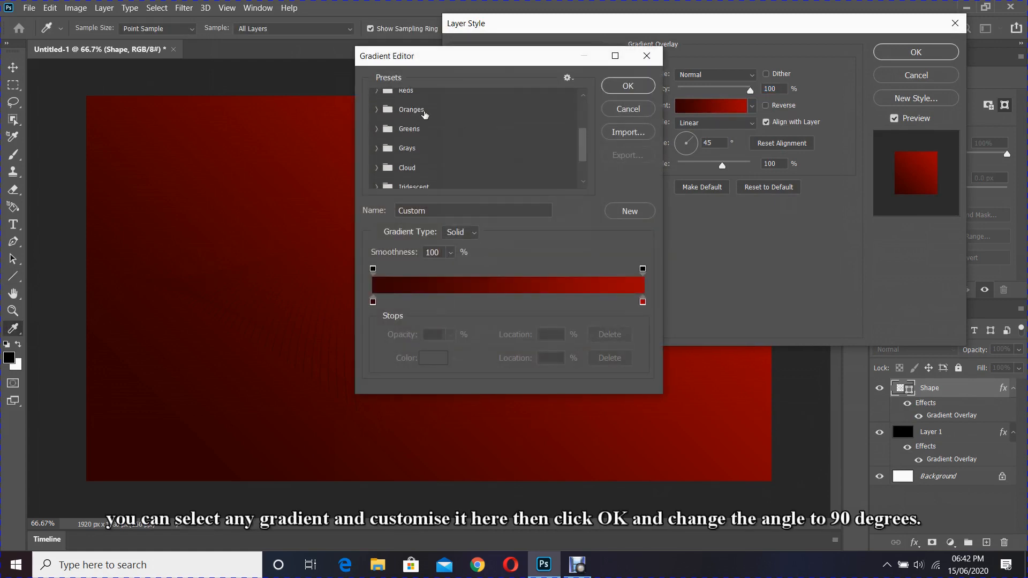
click(423, 110)
click(479, 130)
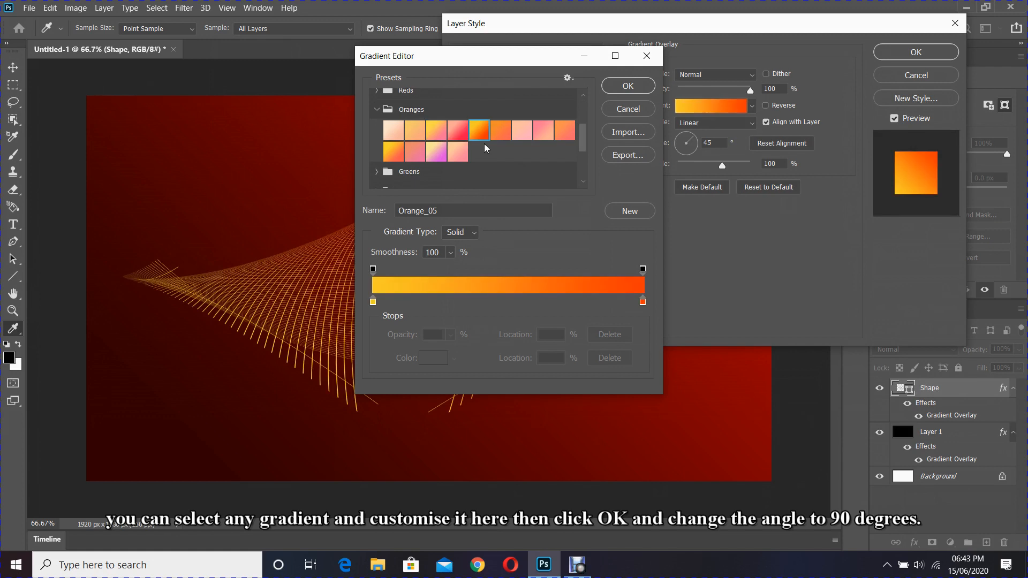
click(628, 87)
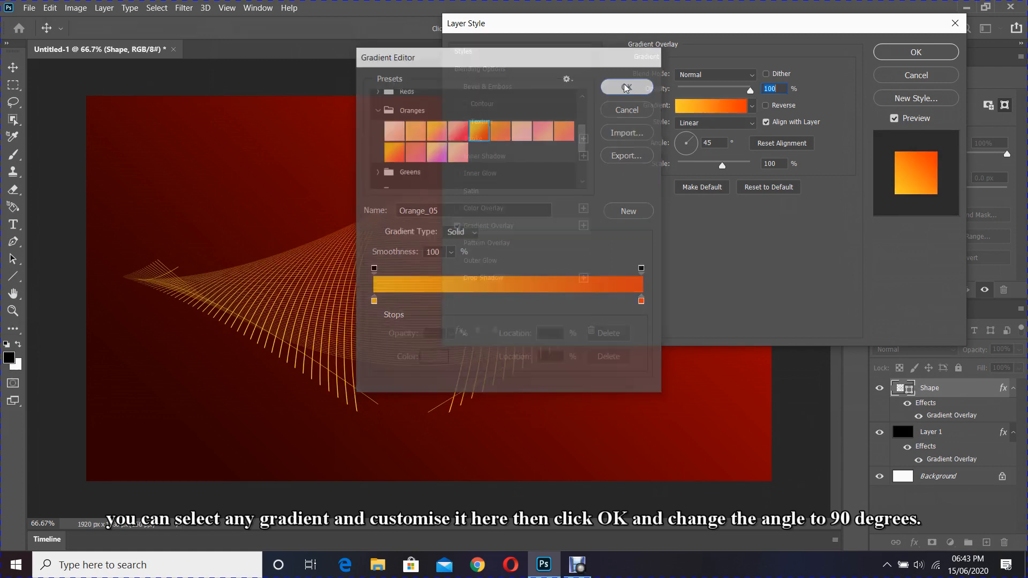
text(90)
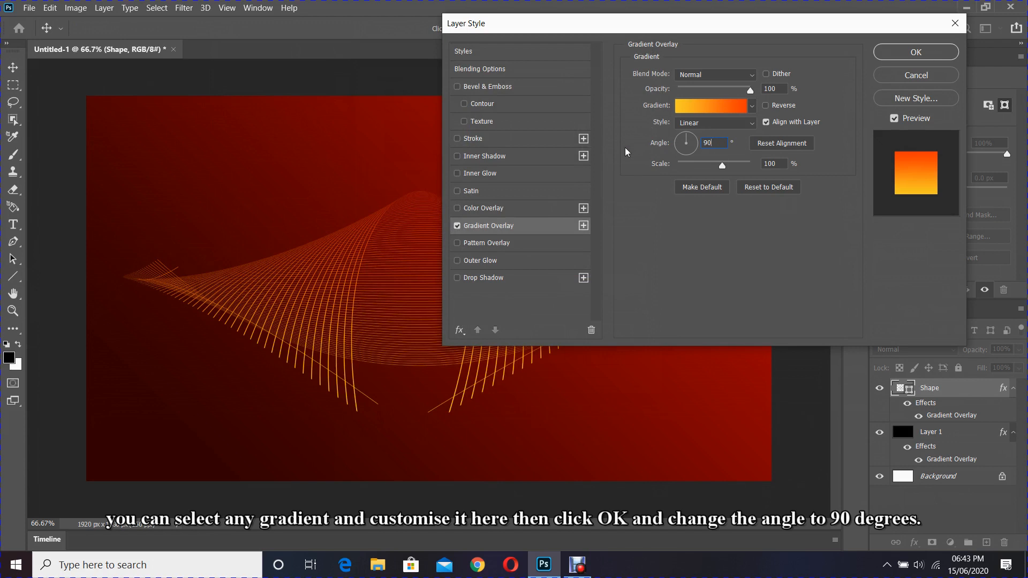
Add a Drop Shadow to the Shape layer with 45% opacity, 25 px distance and 25 px size.
click(480, 280)
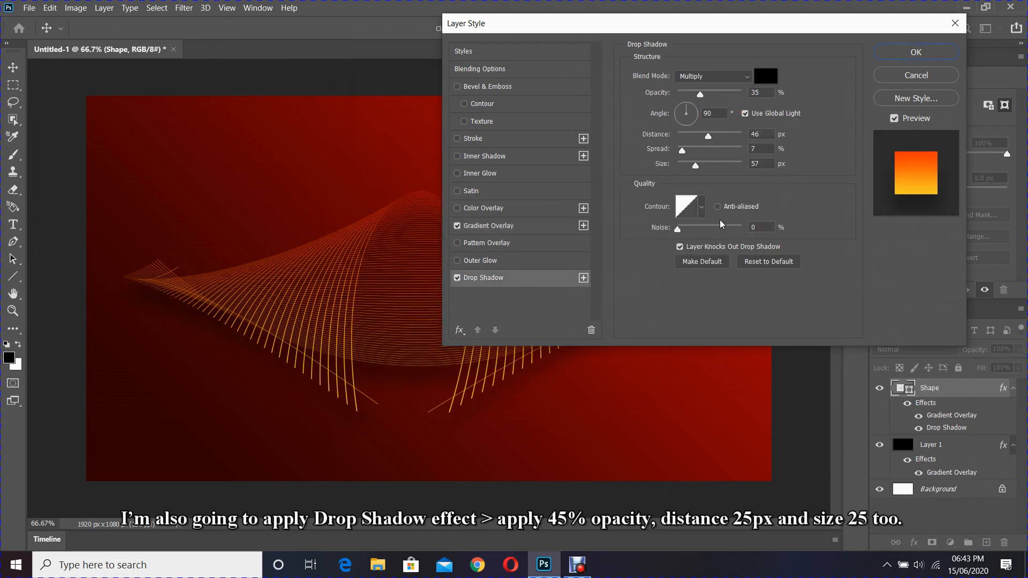
drag(700, 94, 709, 94)
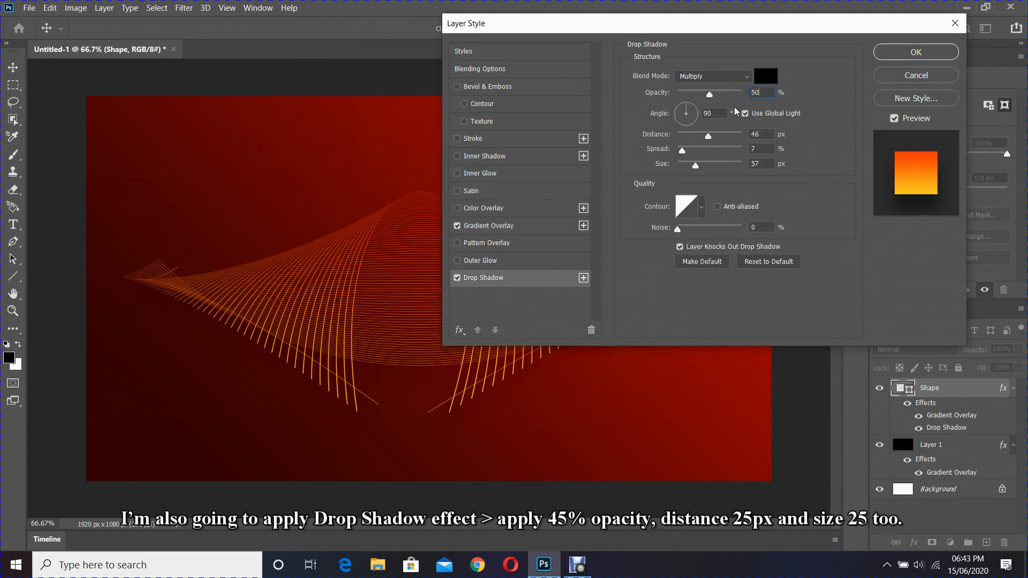
key(BackSpace)
text(45)
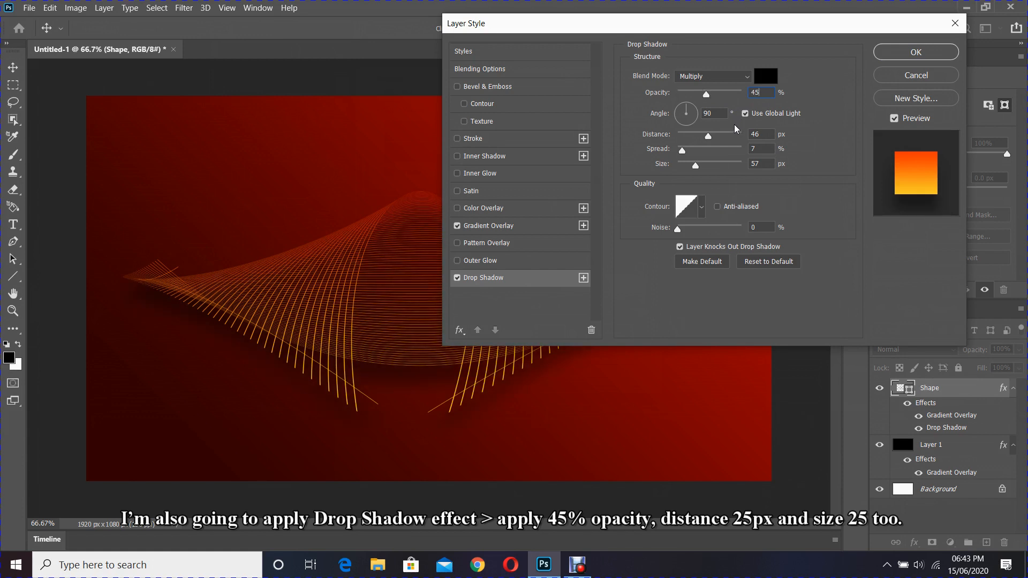
key(Tab)
key(Tab)
text(25)
key(Tab)
key(Tab)
text(25)
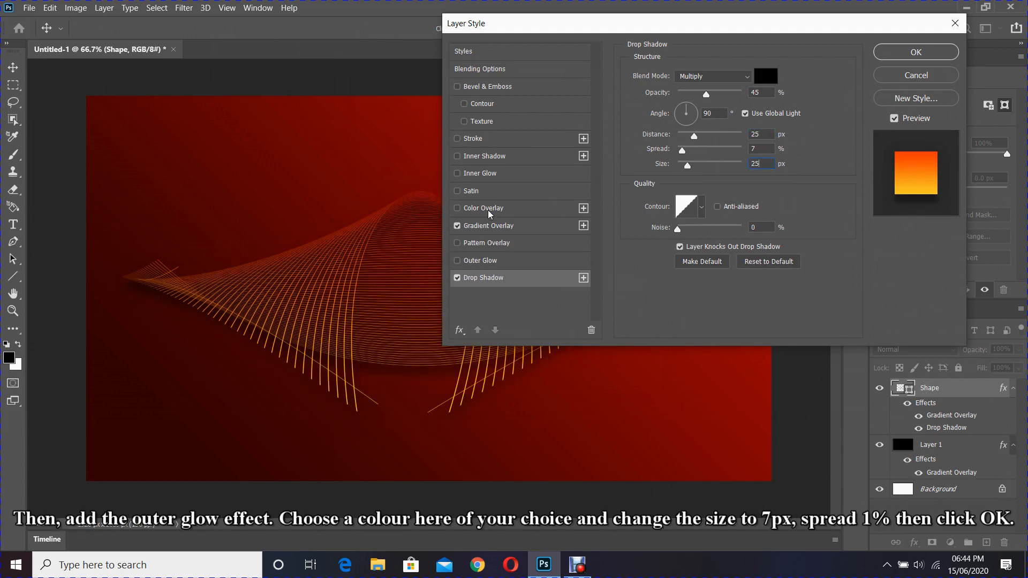
Add an Outer Glow with 7 px size and 1% spread, and apply the layer style to the Shape layer.
click(519, 261)
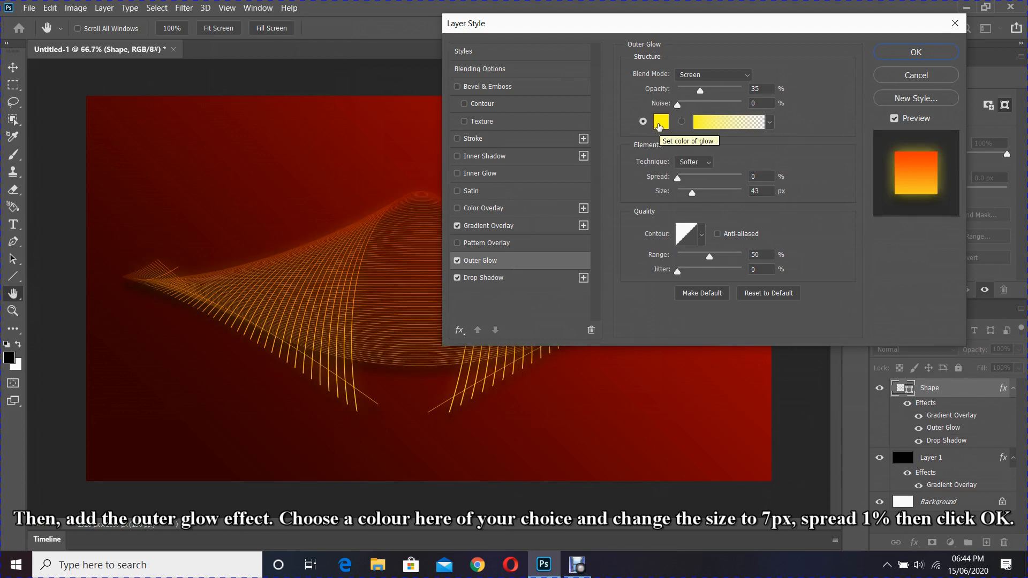
drag(764, 191, 680, 197)
text(7)
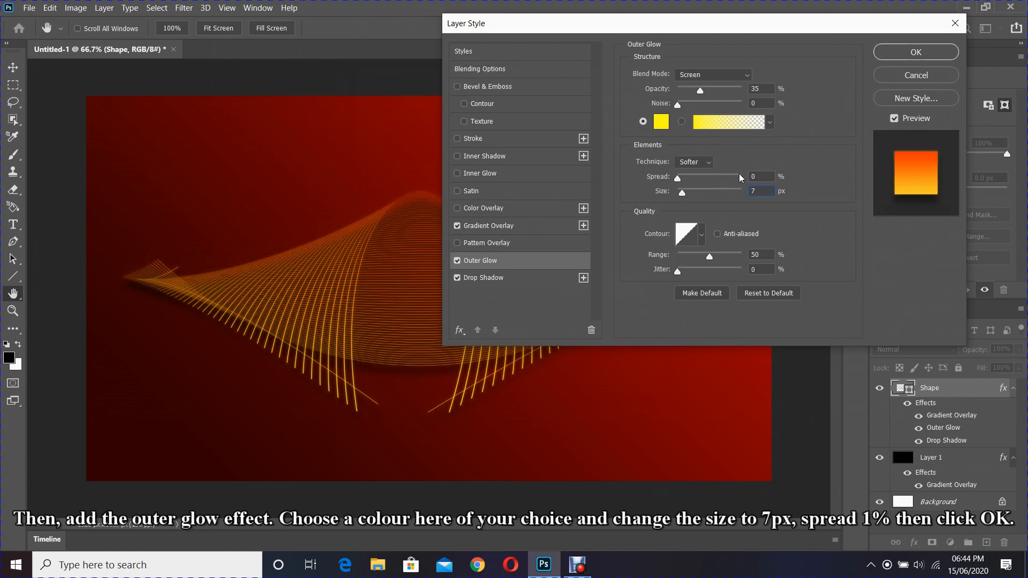
text(1)
click(916, 52)
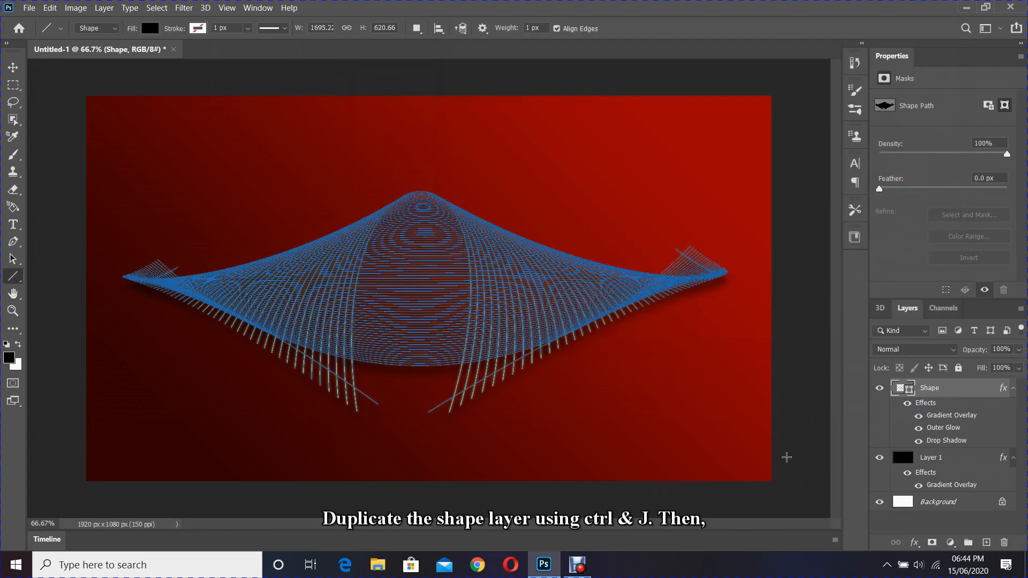
Duplicate the Shape layer and apply a Gaussian Blur with a 2-pixel radius to the copy, rasterizing it.
key(ctrl+j)
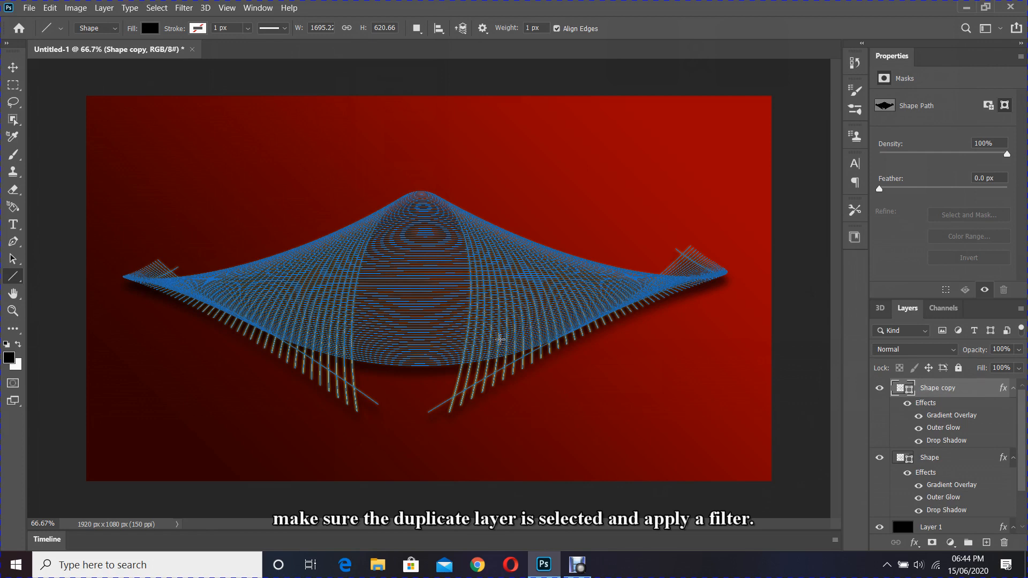
click(183, 8)
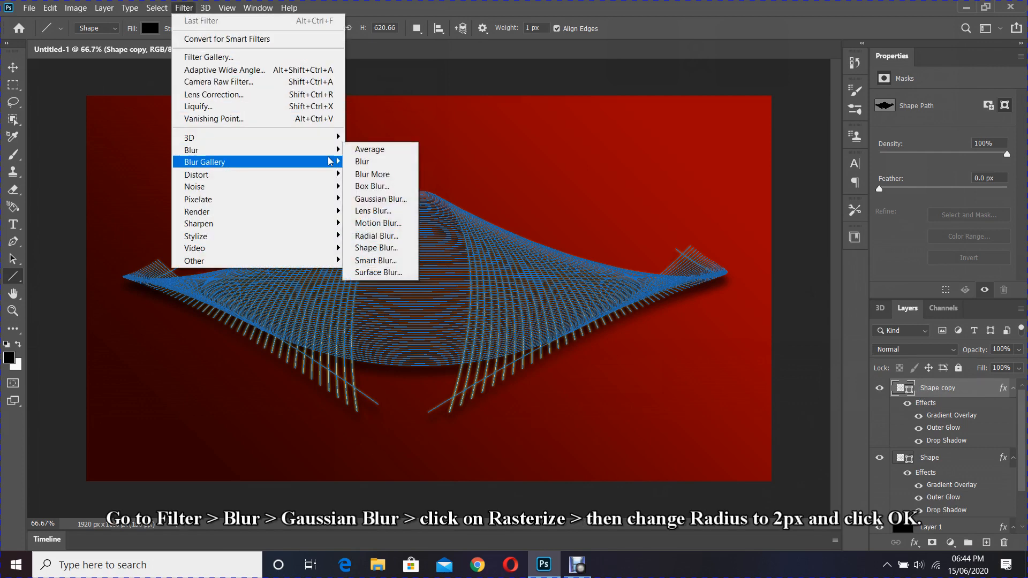
mouse_move(304, 151)
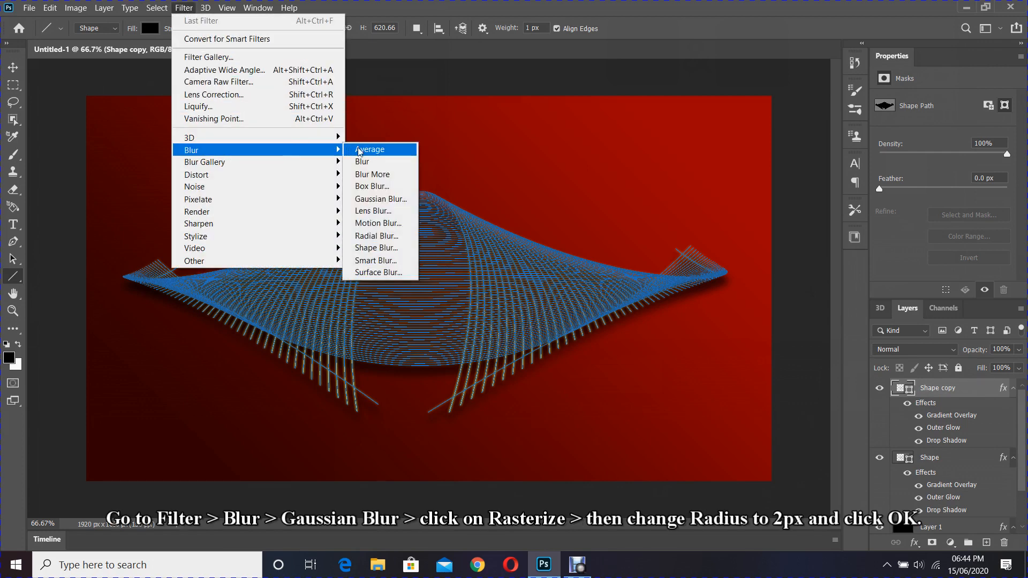
click(397, 202)
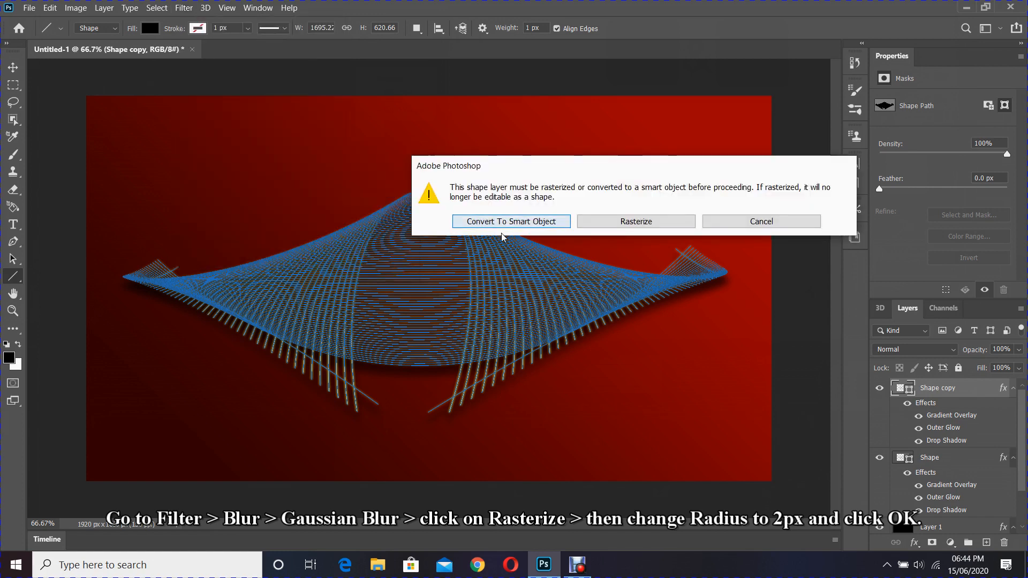
click(610, 220)
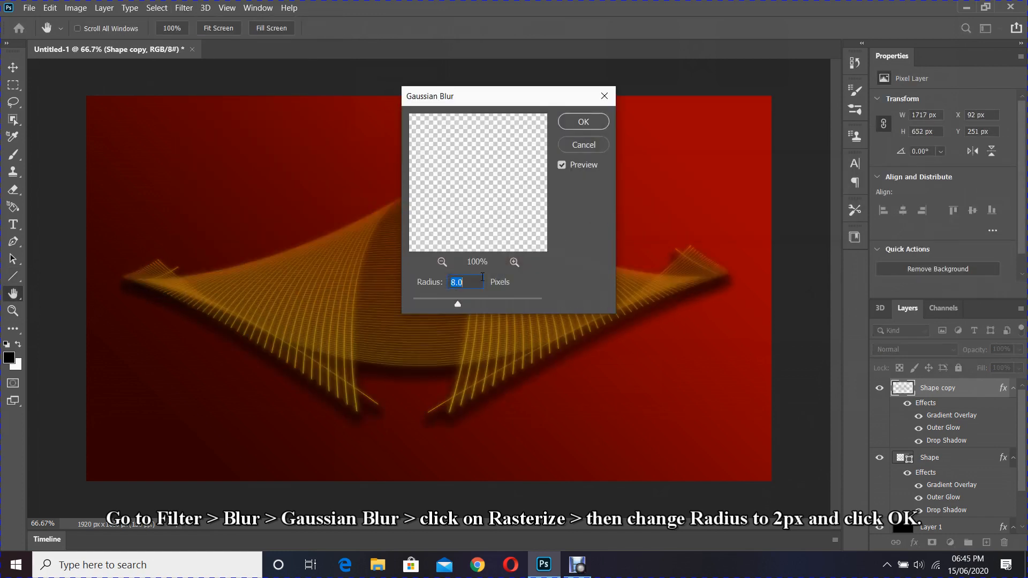
text(2)
click(596, 122)
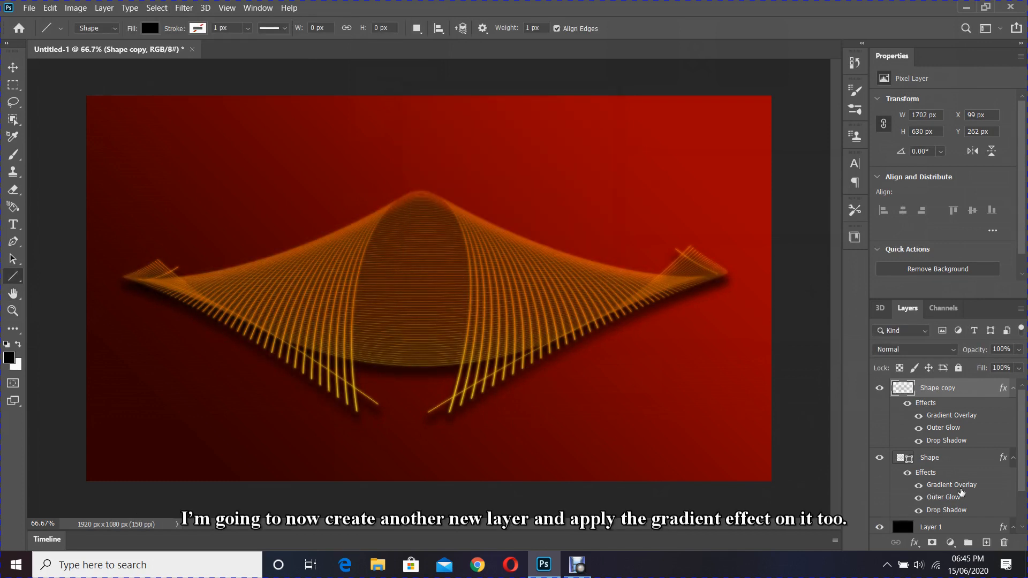
Create a new layer above Shape copy and give it a Gradient Overlay based on the Blue_24 preset.
click(985, 543)
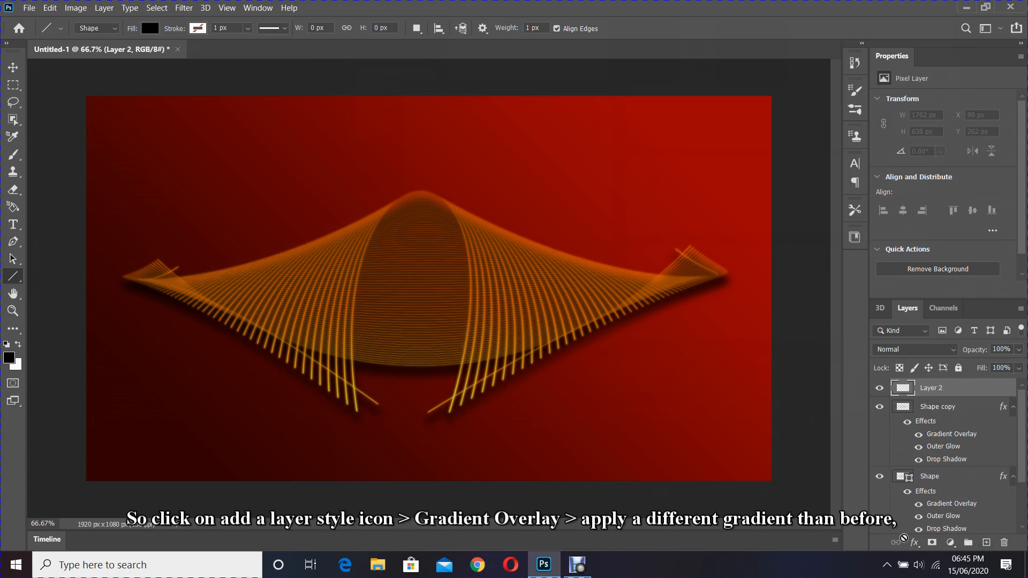
click(914, 545)
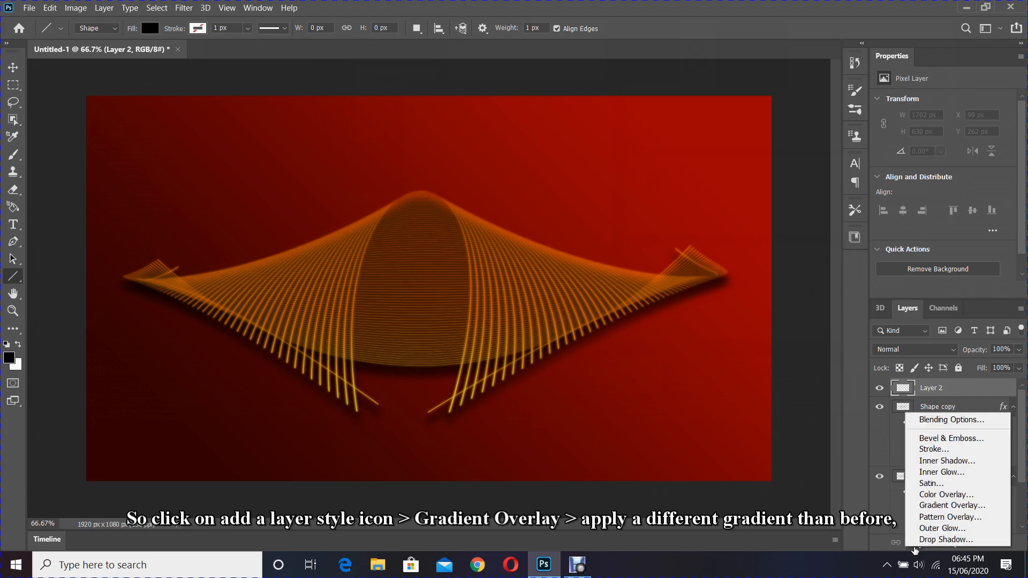
click(943, 506)
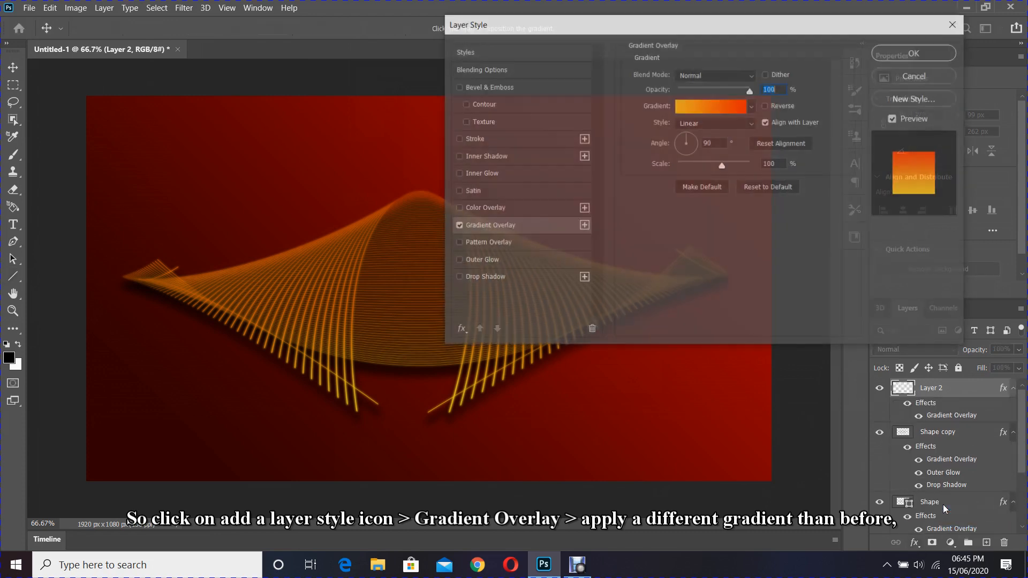
click(714, 104)
drag(591, 183, 590, 106)
click(377, 117)
click(500, 178)
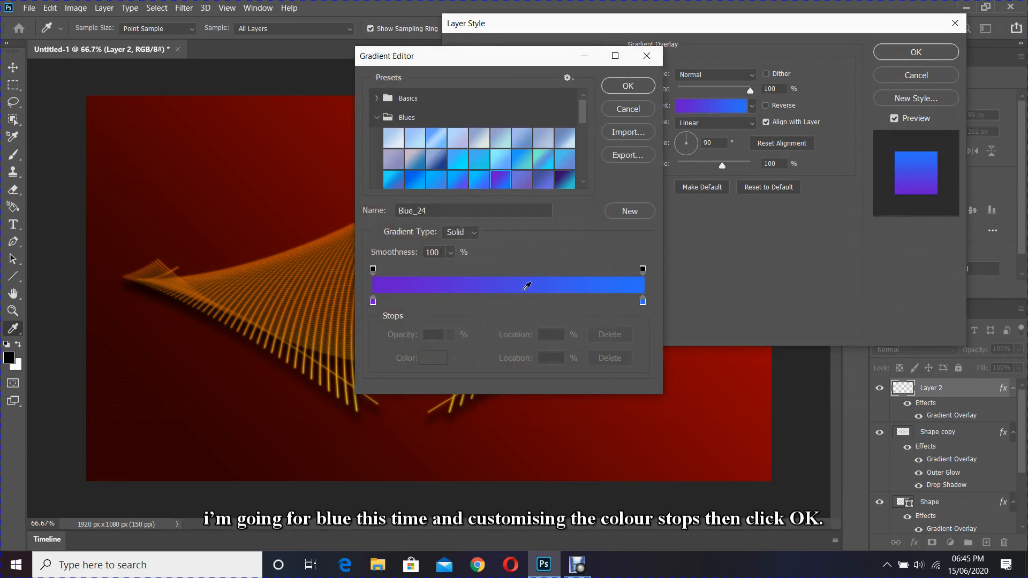
Recolour the gradient's end stop at 100% to green, #28fa50.
click(643, 301)
click(433, 357)
click(522, 223)
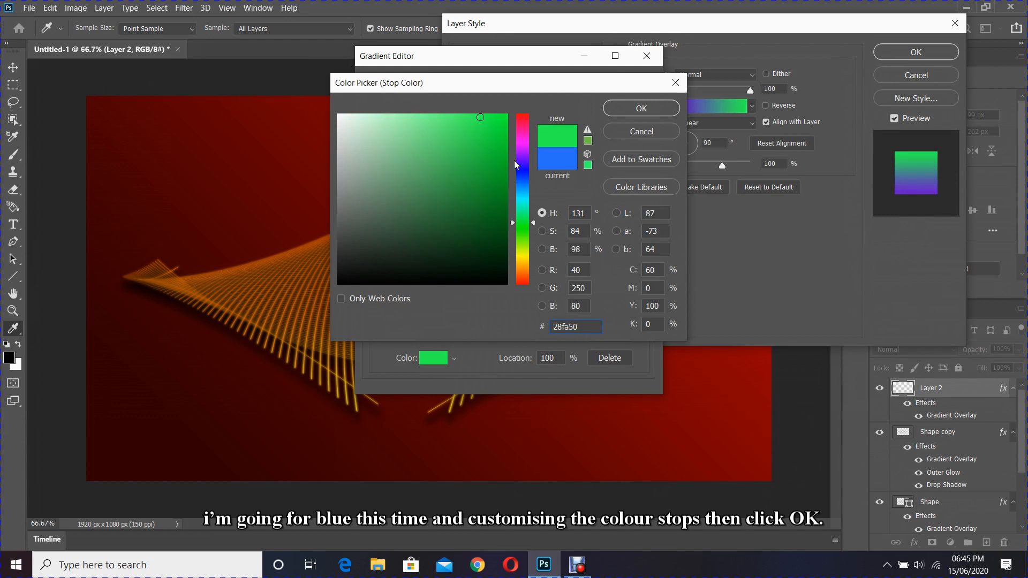
click(641, 108)
Add a cyan colour stop at 47% to the gradient and accept the customised purple-cyan-green gradient.
click(498, 298)
double_click(498, 298)
click(523, 205)
click(522, 202)
click(641, 109)
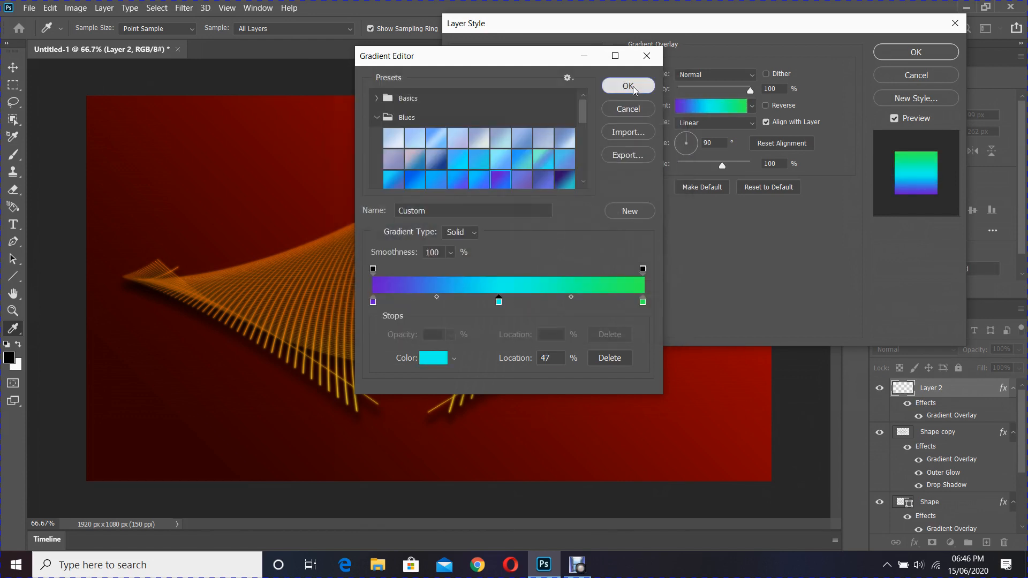
click(630, 87)
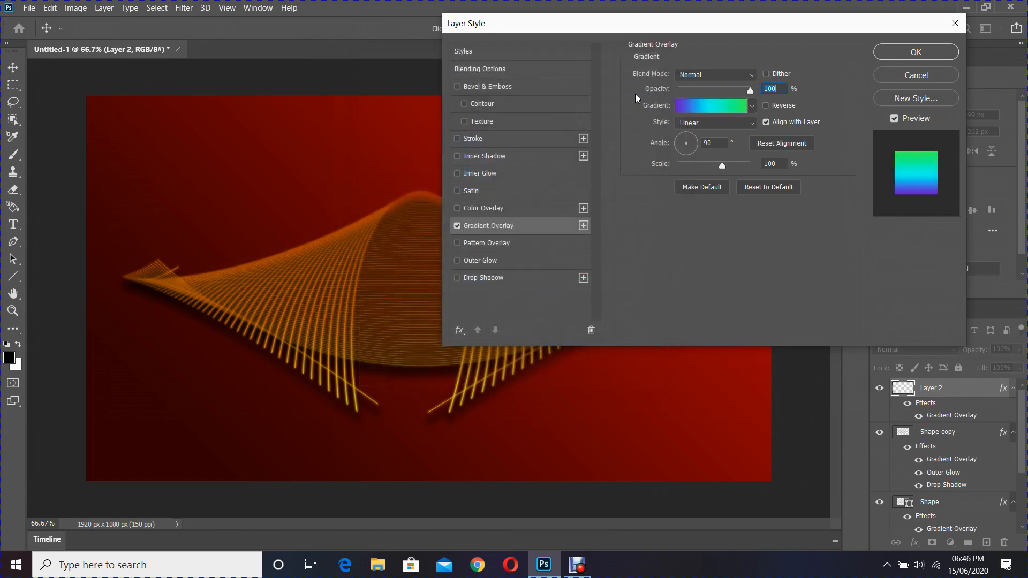
Apply the Gradient Overlay to Layer 2 and set the 123 px hard round brush tip's spacing to 100%.
click(888, 55)
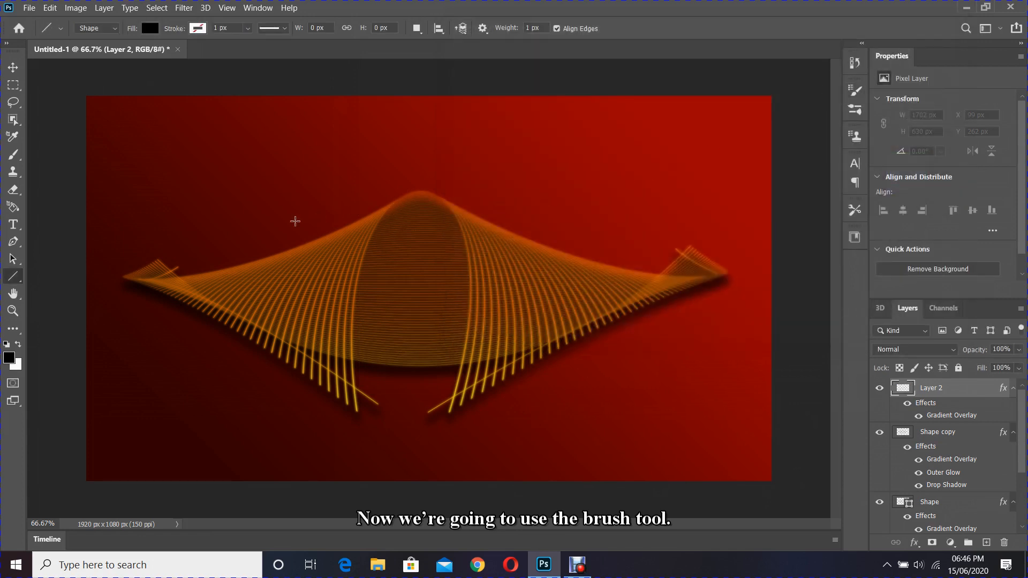
click(18, 159)
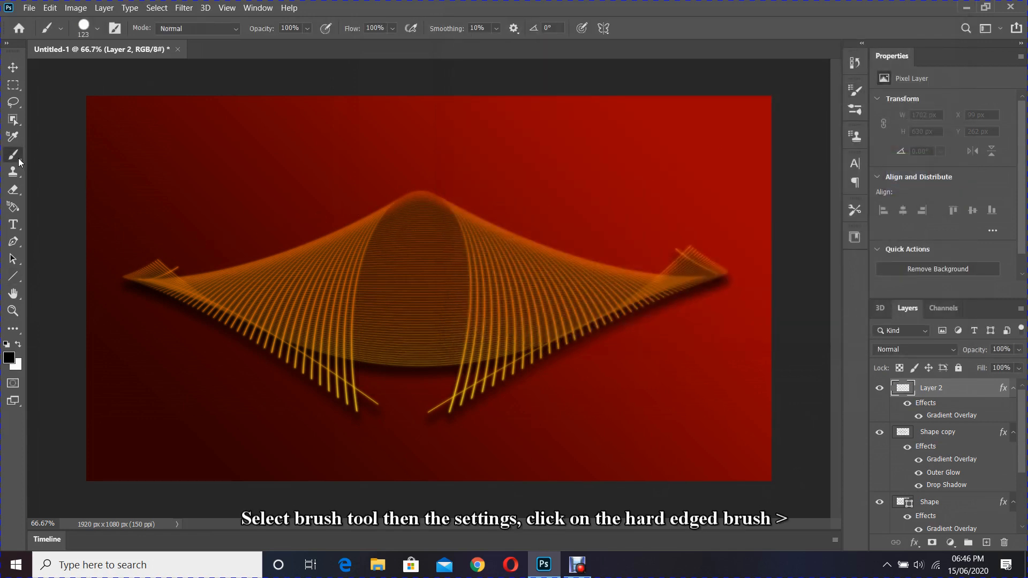
click(115, 28)
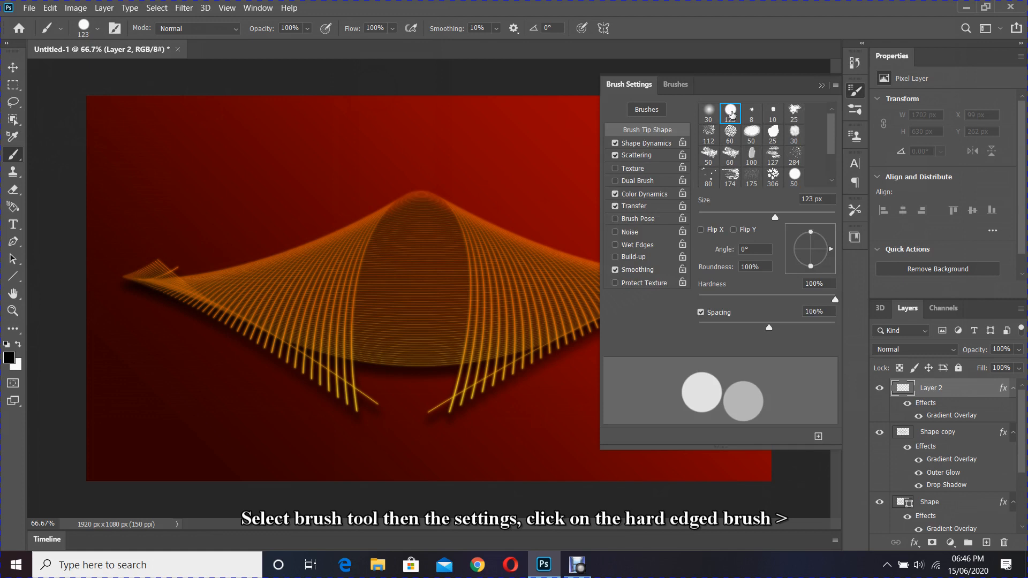
double_click(809, 312)
text(1)
double_click(810, 312)
text(100)
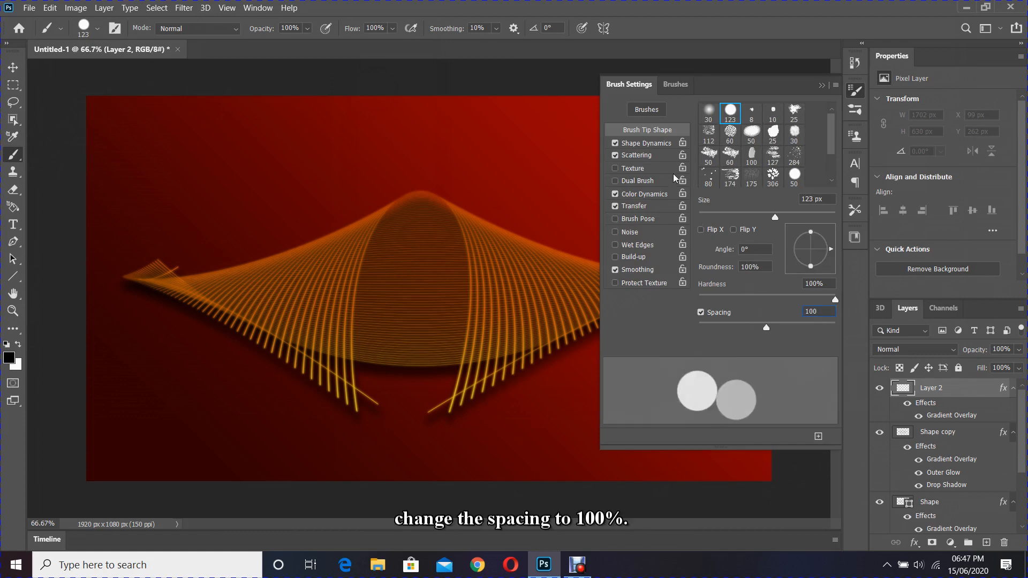
Set the brush's Size Jitter and Minimum Diameter to 100%, and its Scatter on both axes to 700%.
click(654, 146)
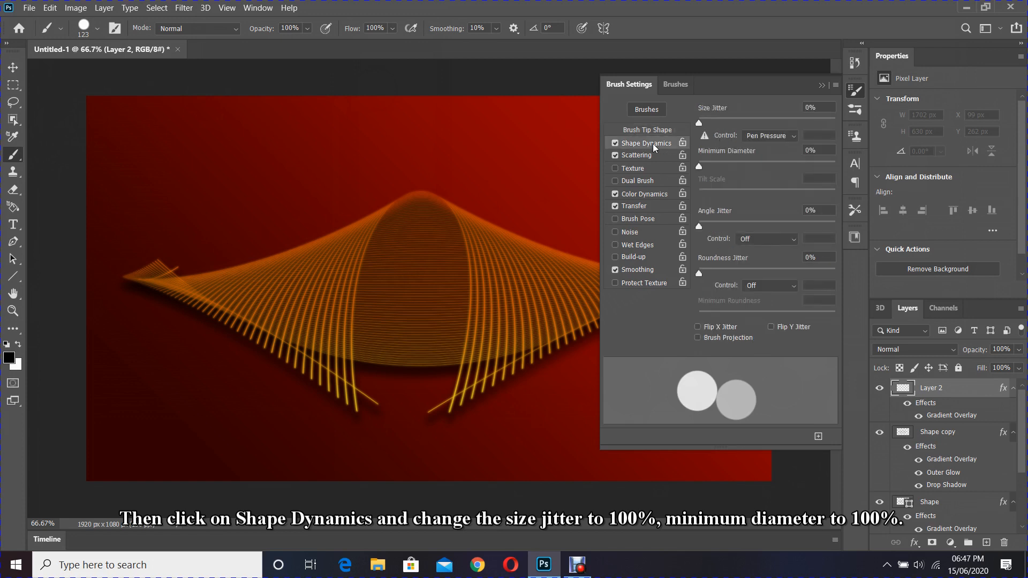
drag(699, 122, 857, 122)
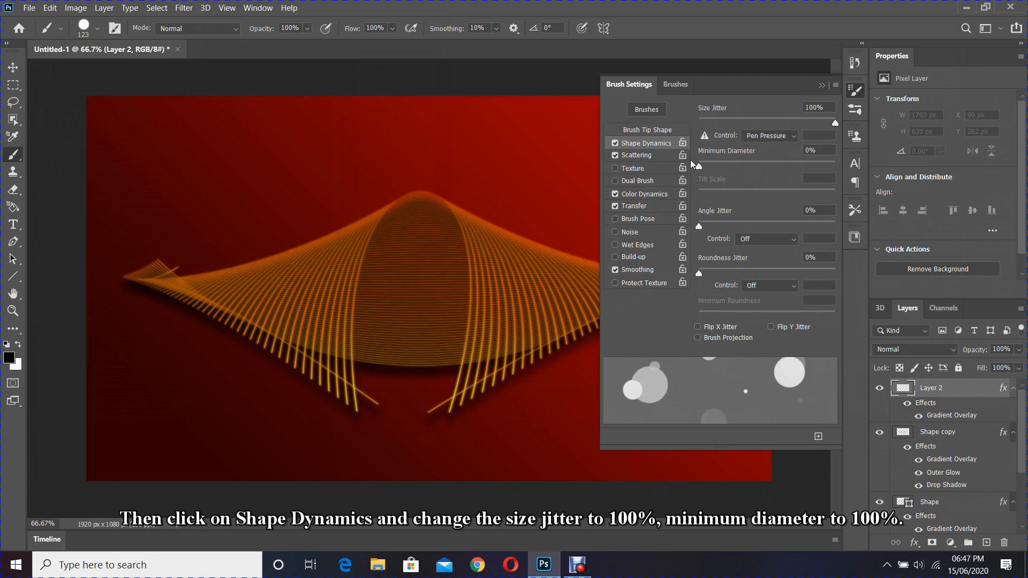
drag(700, 167, 873, 175)
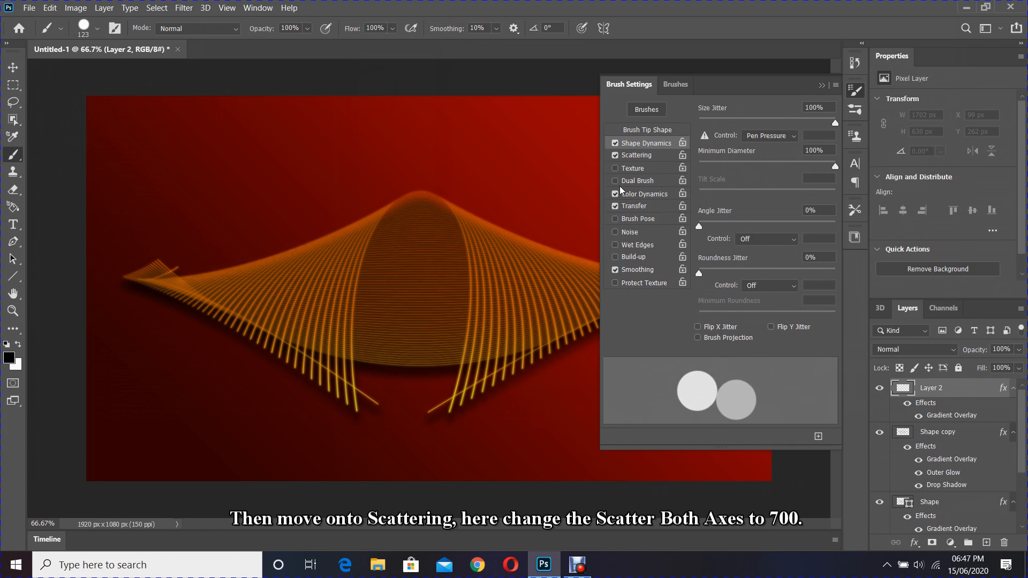
click(637, 155)
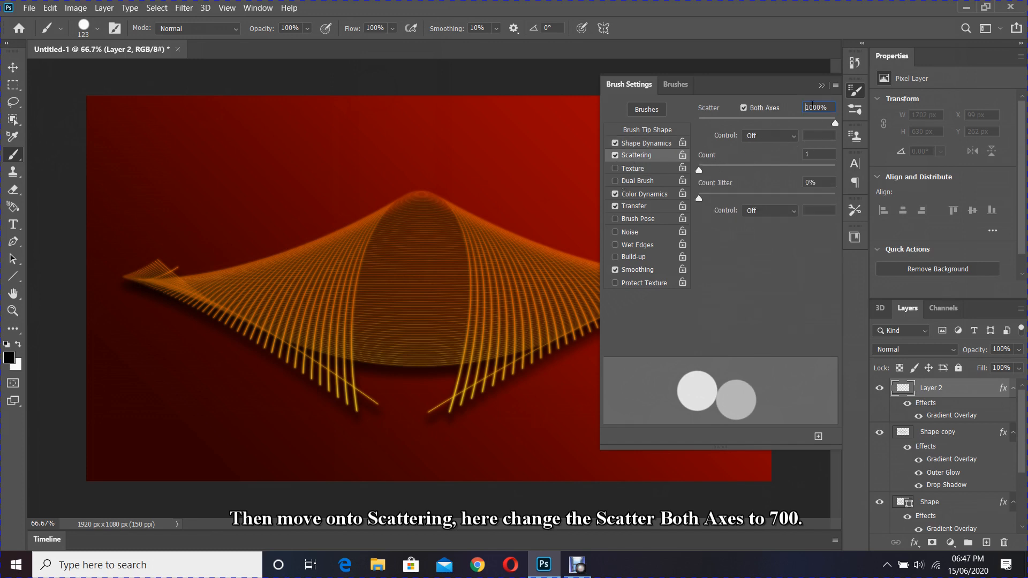
click(808, 109)
text(700)
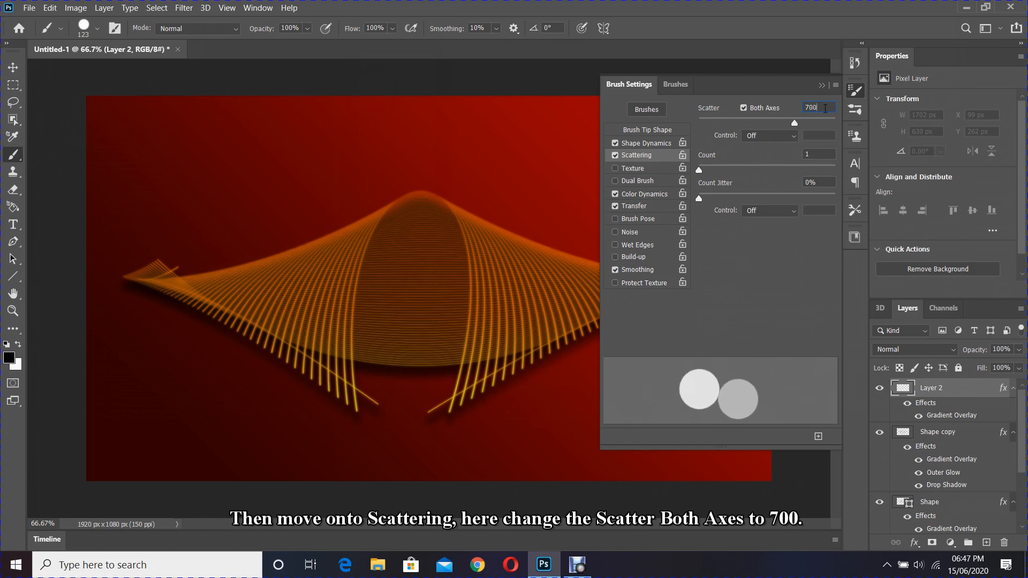
Set the brush's Color Dynamics to 8% Hue Jitter and 11% Saturation Jitter, and open its Transfer settings.
click(645, 194)
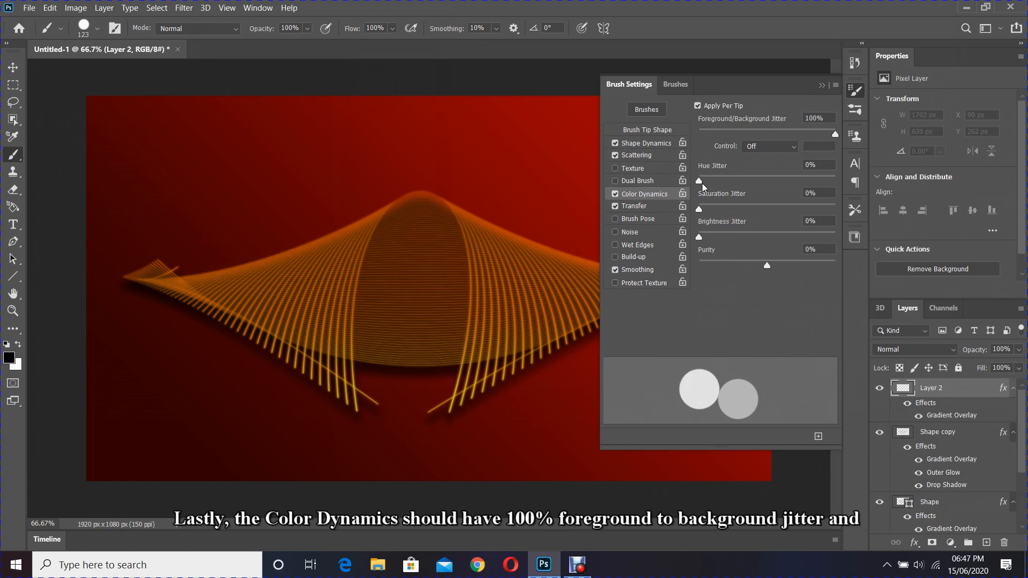
drag(700, 184, 714, 209)
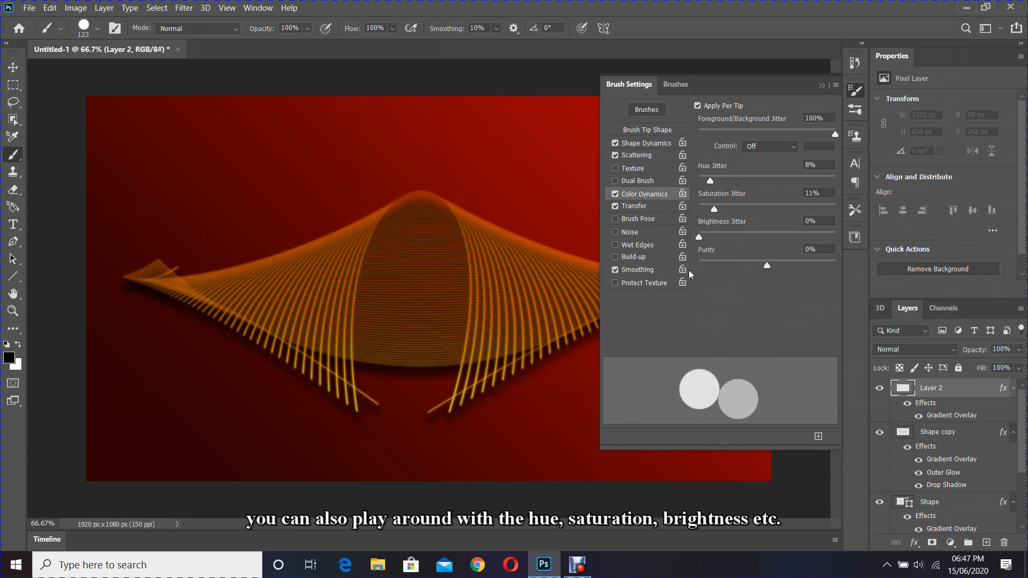
click(650, 208)
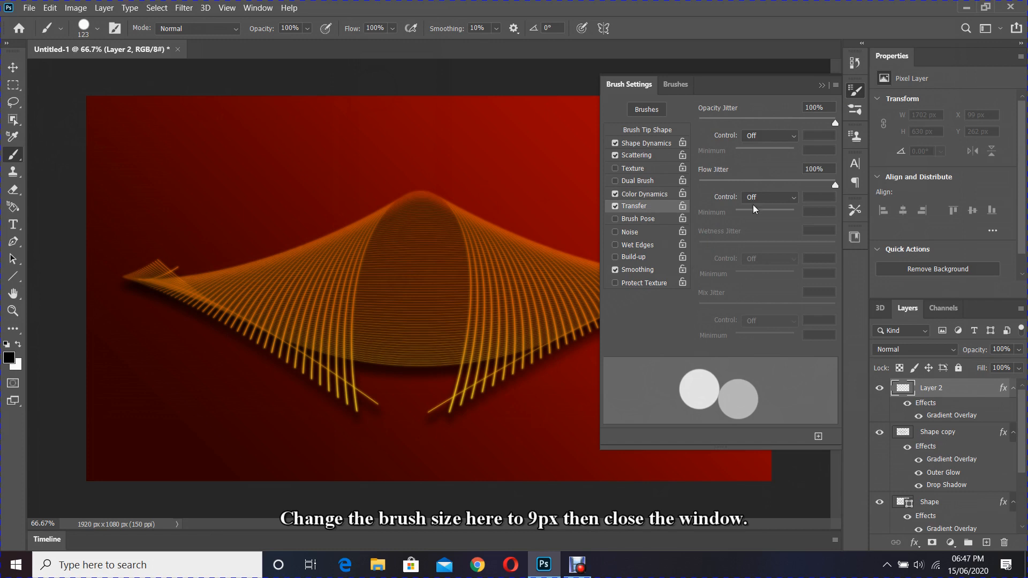
Set the brush size to 9 px and close the brush settings.
click(676, 84)
click(701, 106)
text(9)
key(Return)
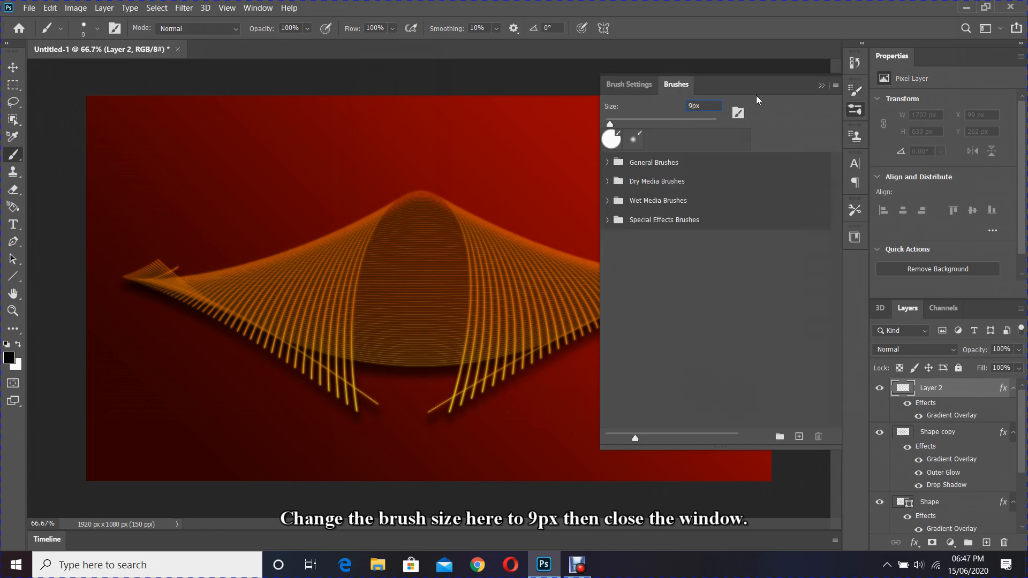
click(823, 85)
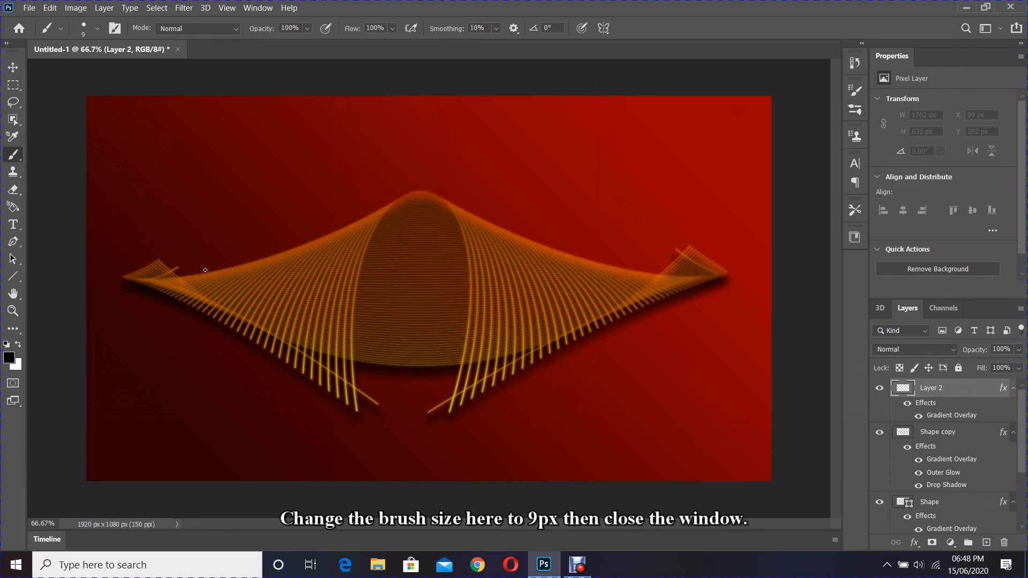
Paint scattered small dots on Layer 2 along the line shape's upper-left and upper-right edges.
drag(250, 261, 327, 235)
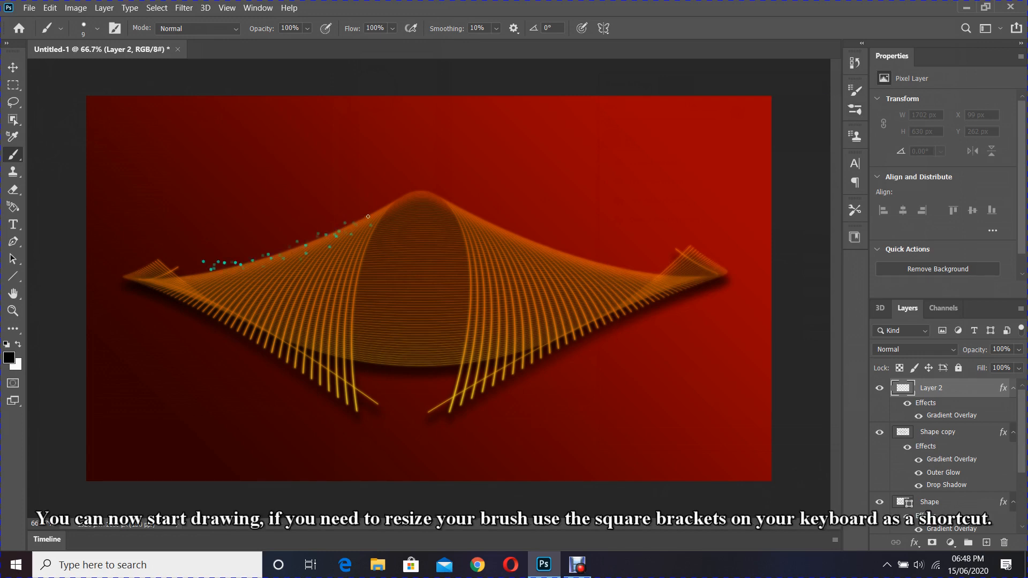
drag(391, 201, 394, 200)
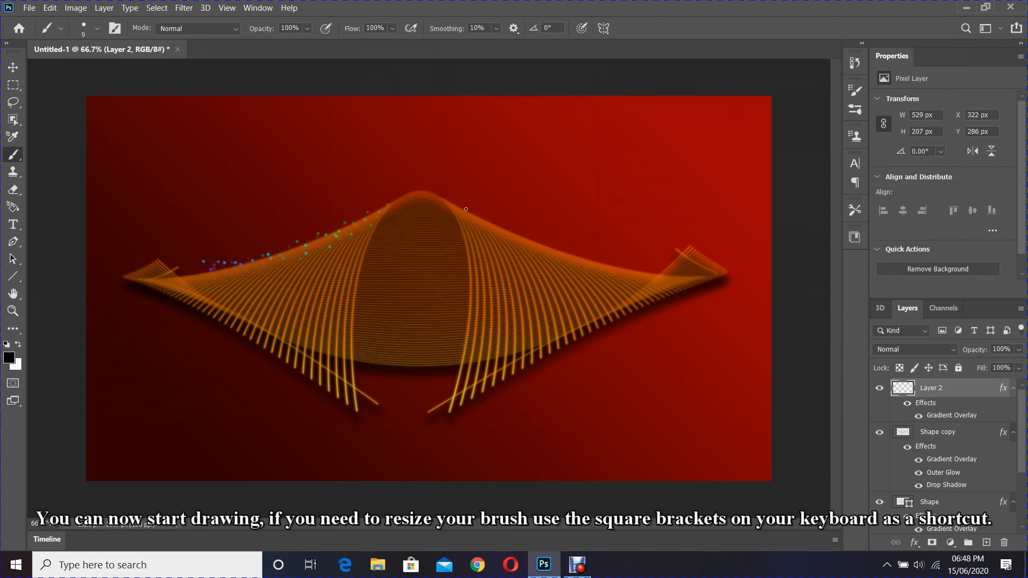
mouse_move(612, 261)
mouse_down()
mouse_move(643, 260)
mouse_move(667, 274)
mouse_up()
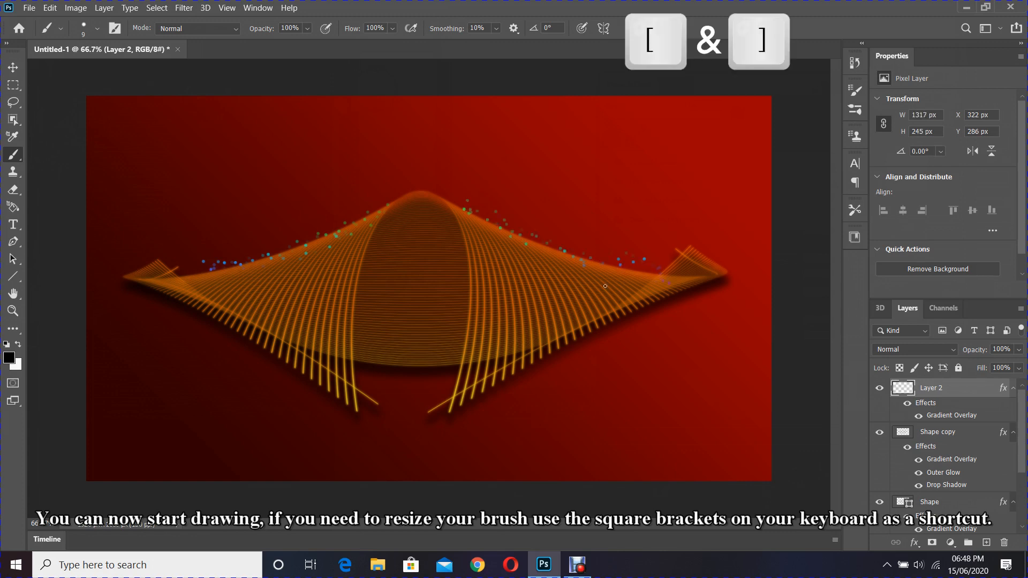
Enlarge the brush and paint scattered medium-sized dots above both slopes of the line shape.
key(bracketright)
key(bracketright)
key(bracketright)
key(bracketright)
key(bracketright)
drag(452, 174, 665, 230)
mouse_move(156, 233)
mouse_down()
mouse_move(250, 218)
mouse_move(341, 181)
mouse_up()
Reduce the brush to about 7 px and scatter tiny dots over both wings of the line shape.
key(bracketleft)
key(bracketleft)
key(bracketleft)
key(bracketleft)
key(bracketleft)
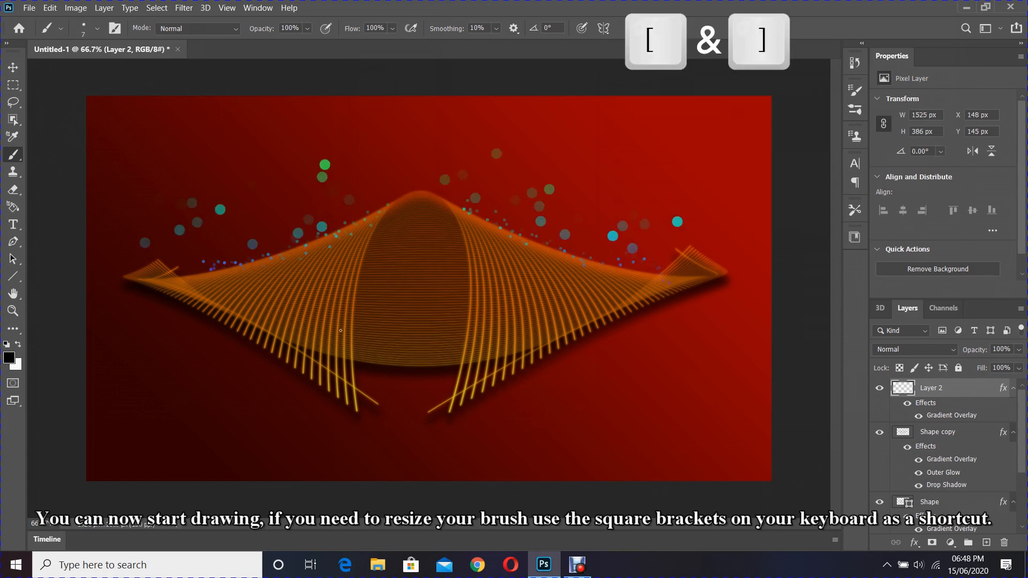
key(Return)
click(97, 28)
click(97, 29)
drag(250, 279, 325, 289)
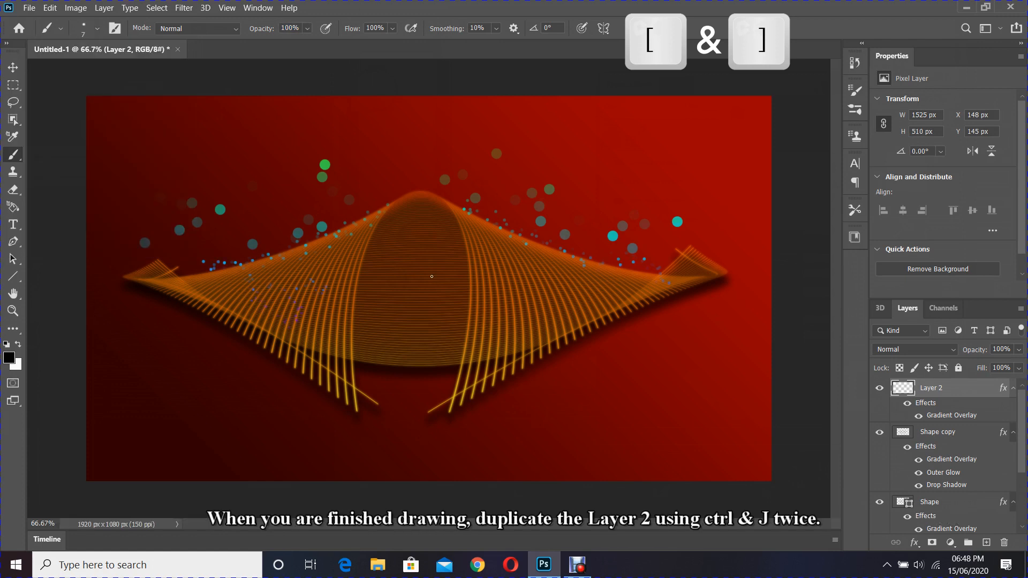
drag(584, 259, 633, 225)
drag(486, 268, 601, 280)
Enlarge the brush to 35 px and paint scattered dots in the canvas's lower-left and lower-right areas.
key(bracketright)
key(bracketright)
key(bracketright)
key(bracketright)
key(bracketright)
mouse_move(124, 395)
mouse_down()
mouse_move(239, 411)
mouse_move(289, 399)
mouse_up()
drag(567, 422, 752, 407)
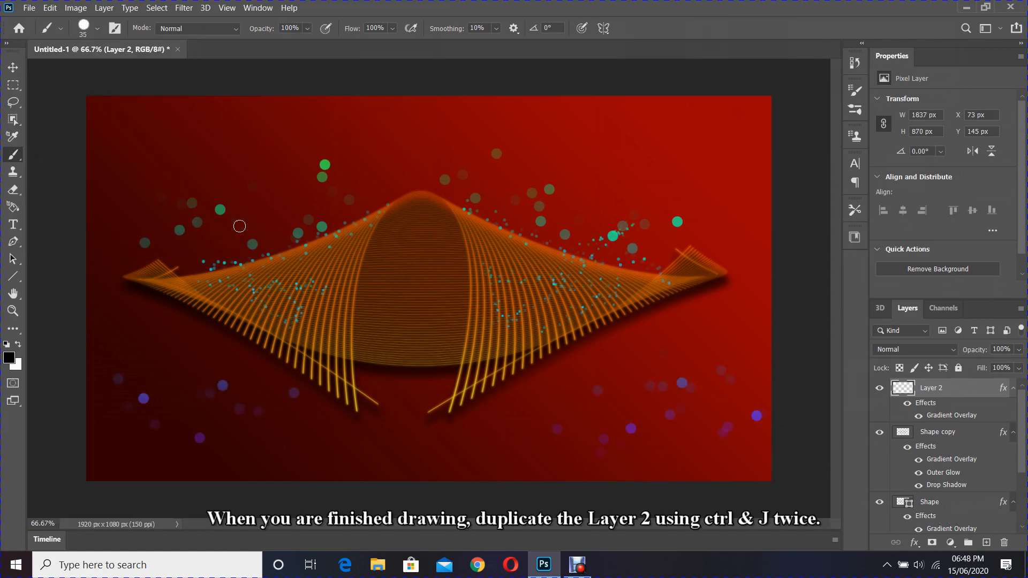
Enlarge the brush further and paint large scattered circles around both sides of the line shape.
key(bracketright)
key(bracketright)
key(bracketright)
key(bracketright)
key(bracketright)
key(bracketright)
drag(160, 180, 233, 235)
drag(161, 364, 296, 385)
drag(611, 391, 707, 192)
Shrink the brush to between 8 and 15 px and scatter small dots around the shape's peak and in the gap beneath its centre.
key(bracketleft)
key(bracketleft)
key(bracketleft)
key(bracketleft)
key(bracketleft)
key(bracketleft)
key(bracketleft)
key(bracketleft)
key(bracketleft)
key(bracketleft)
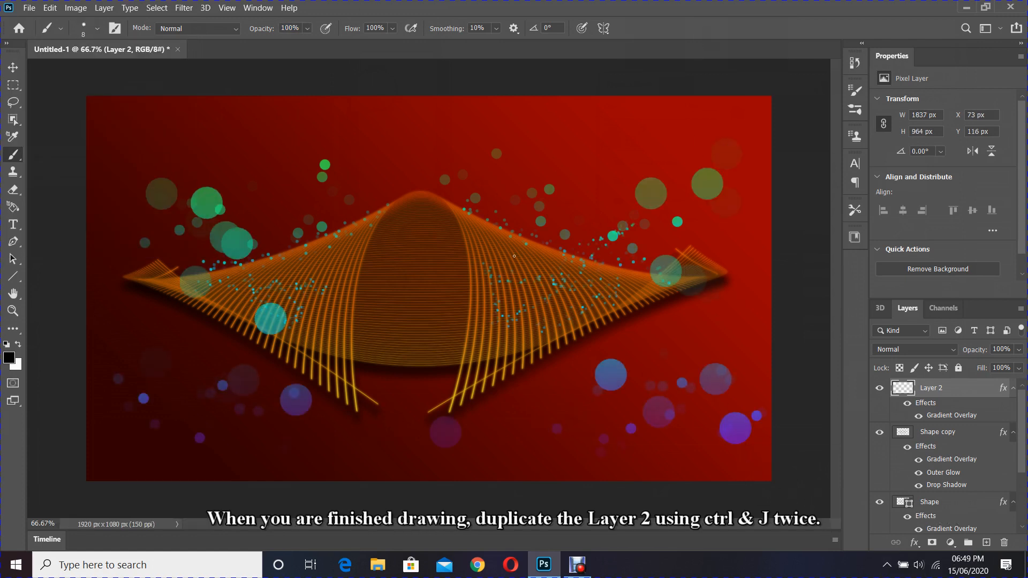
drag(391, 393, 425, 385)
key(bracketright)
key(bracketright)
key(bracketright)
drag(404, 423, 423, 383)
Duplicate Layer 2 twice and apply a Gaussian Blur with a 3-pixel radius to the topmost copy.
key(ctrl+j)
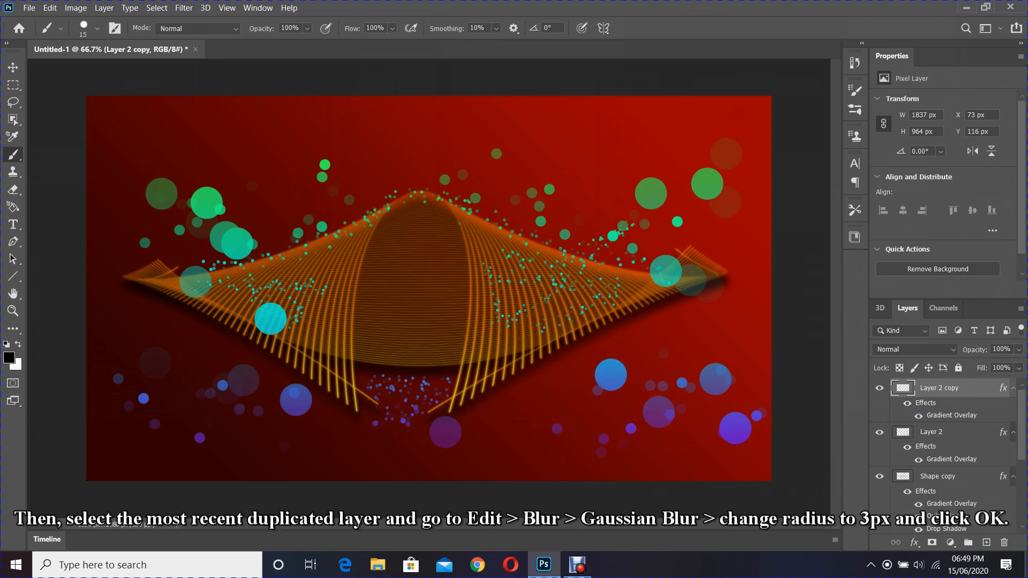
key(ctrl+j)
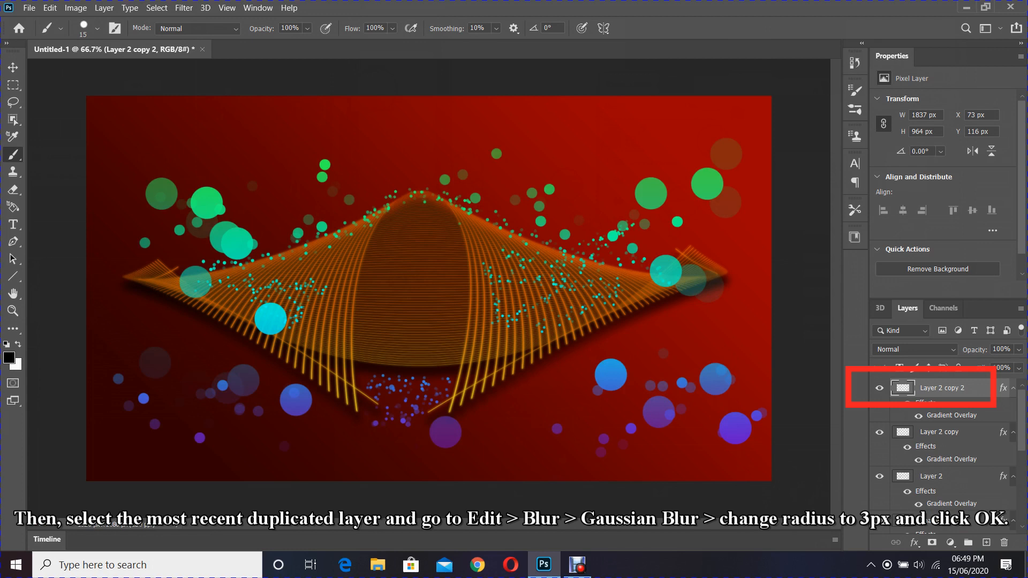
click(184, 7)
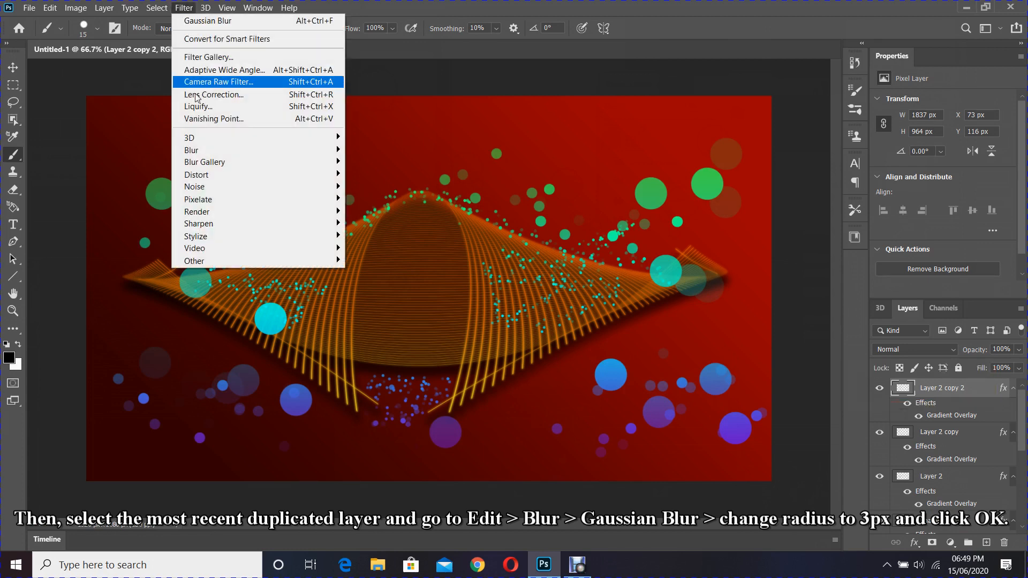
mouse_move(271, 155)
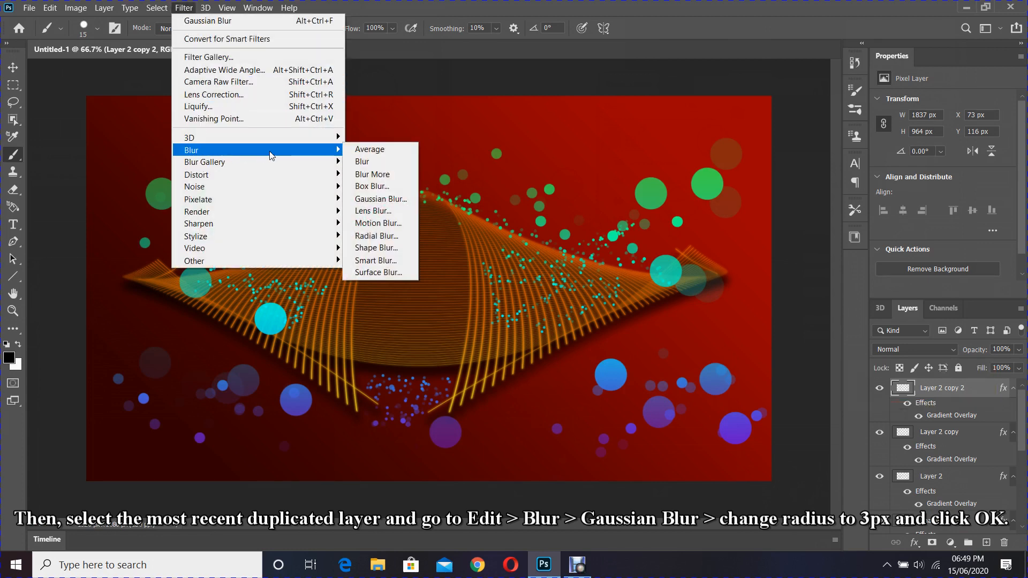
click(383, 199)
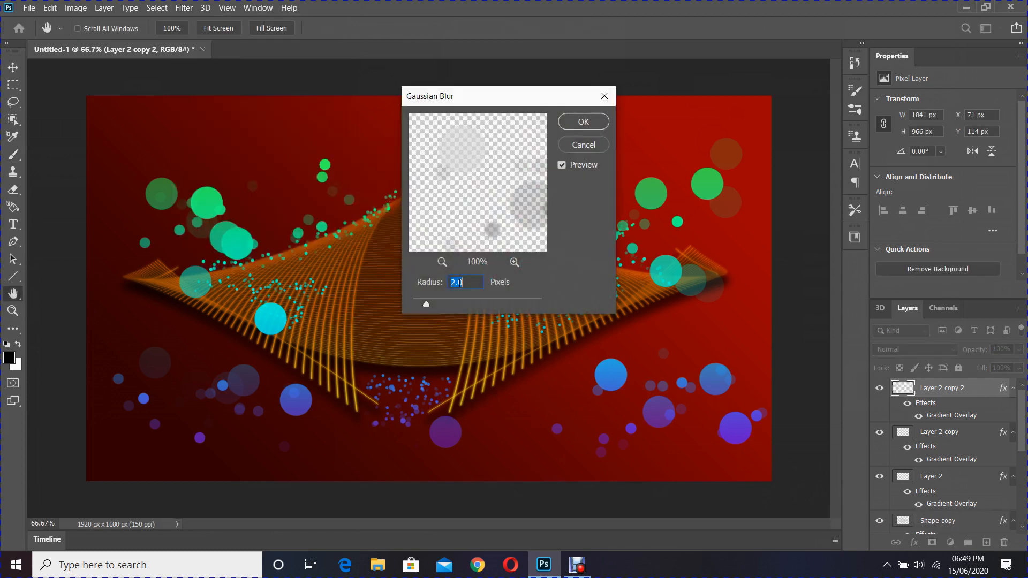
text(5)
click(583, 121)
key(b)
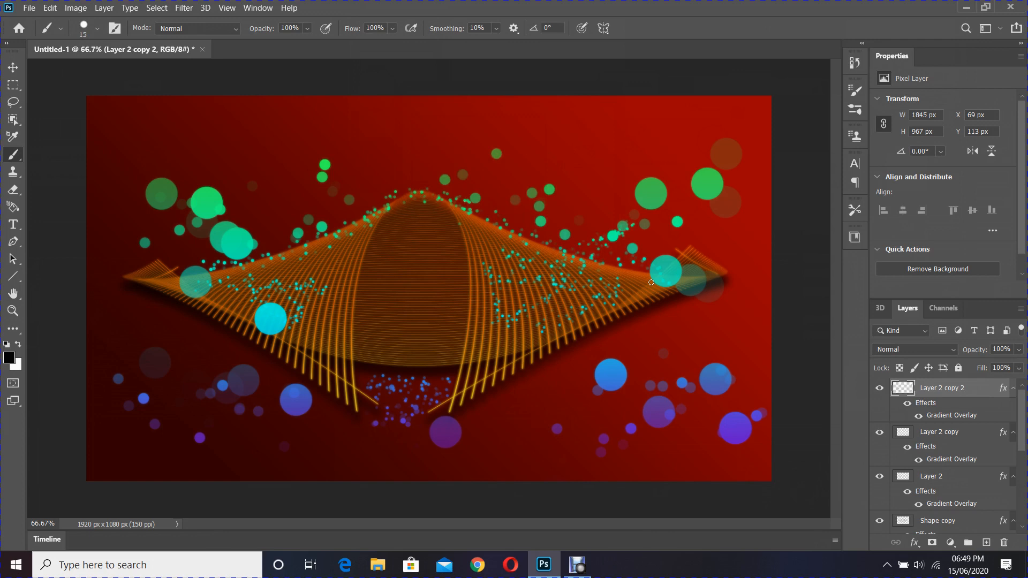